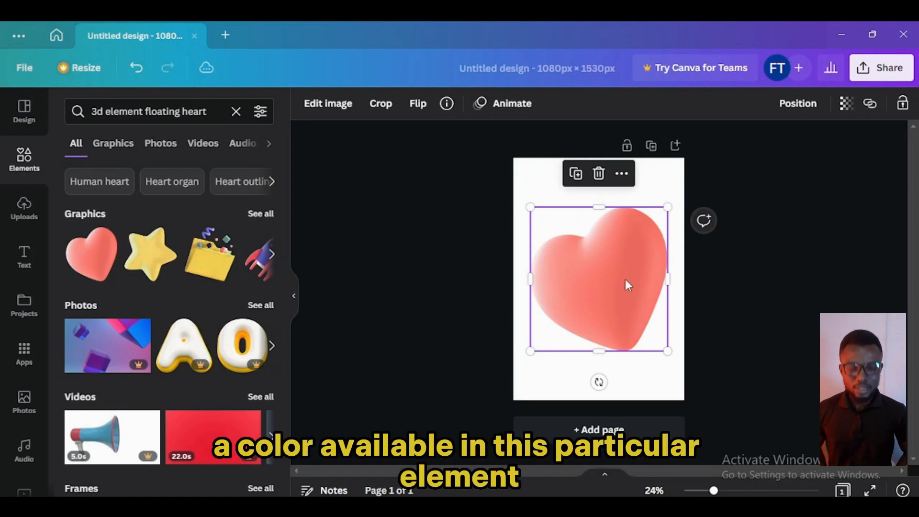
Step: Change the white page background to the light pink shade taken from the heart's photo colors
left_click(661, 183)
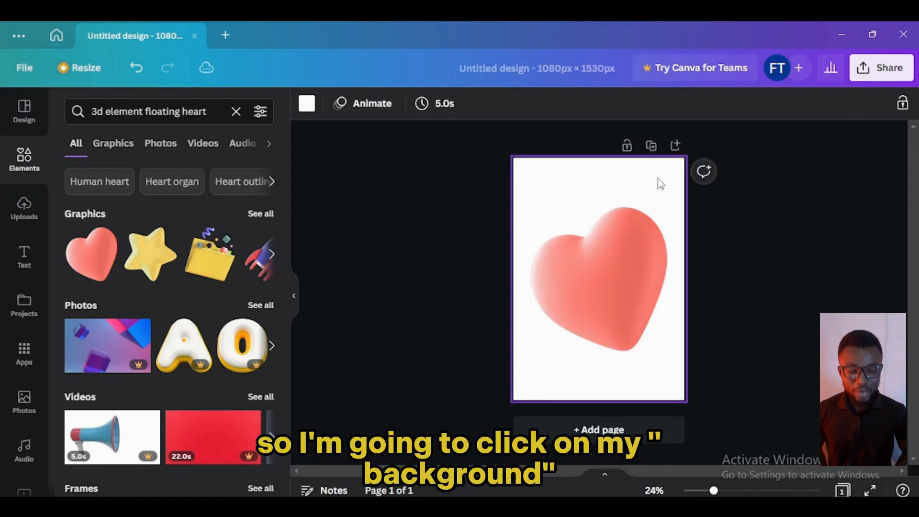
left_click(307, 107)
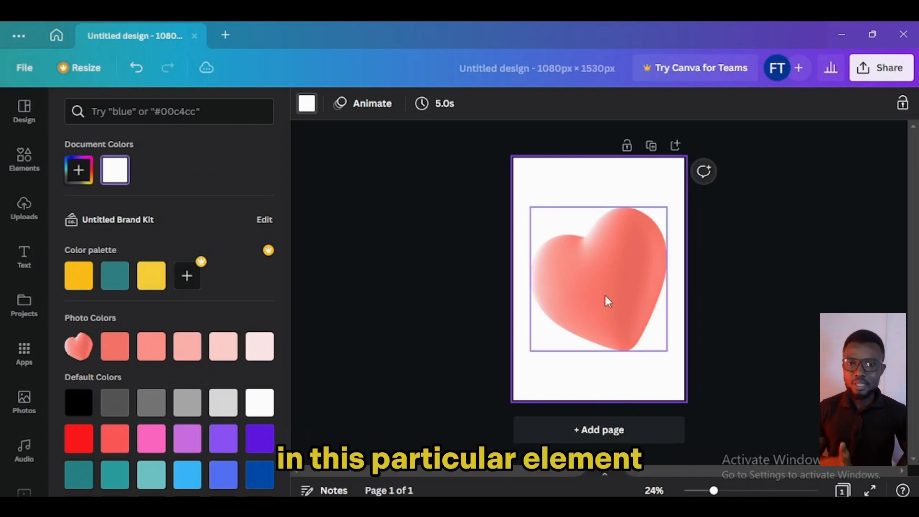
left_click(188, 347)
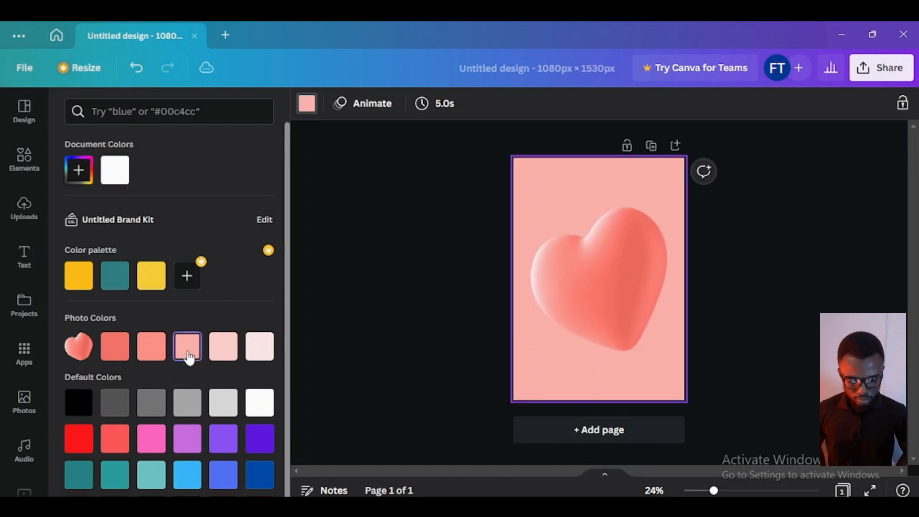
Step: Add a square shape over the heart and fill it with the background's light pink
left_click(615, 261)
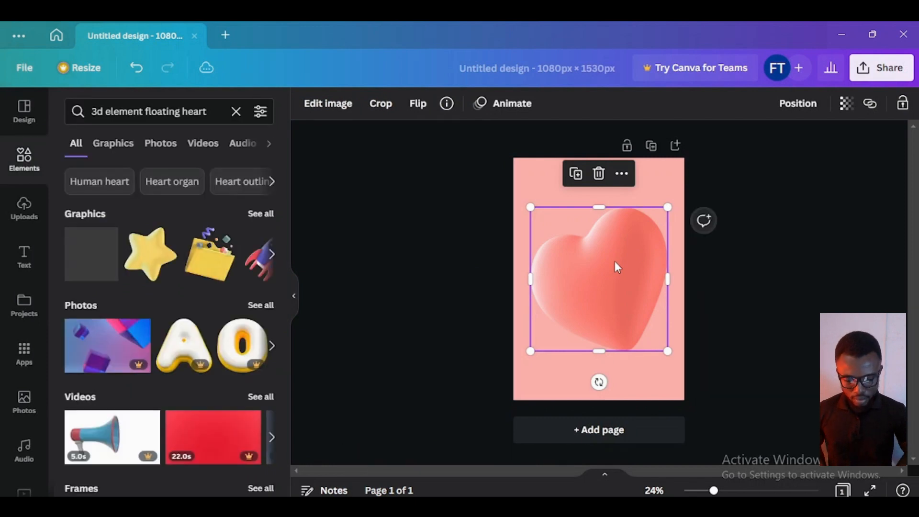
key("r")
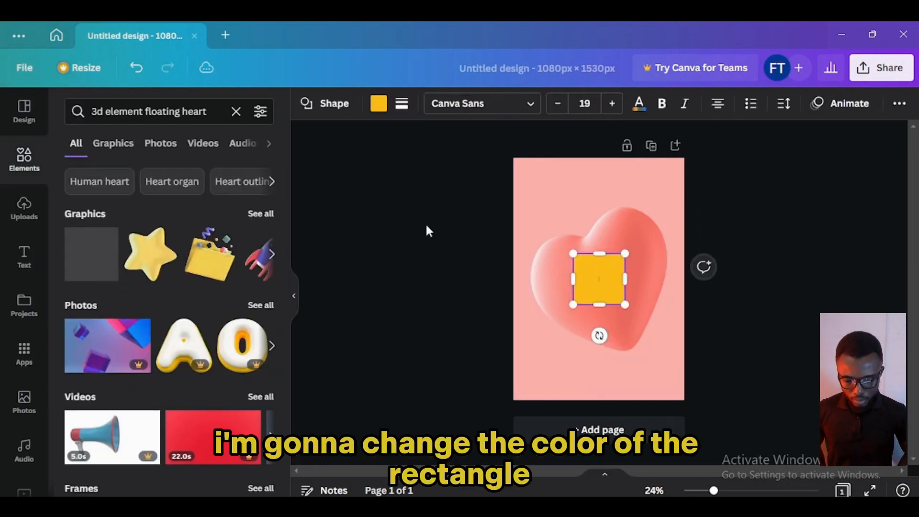
left_click(379, 104)
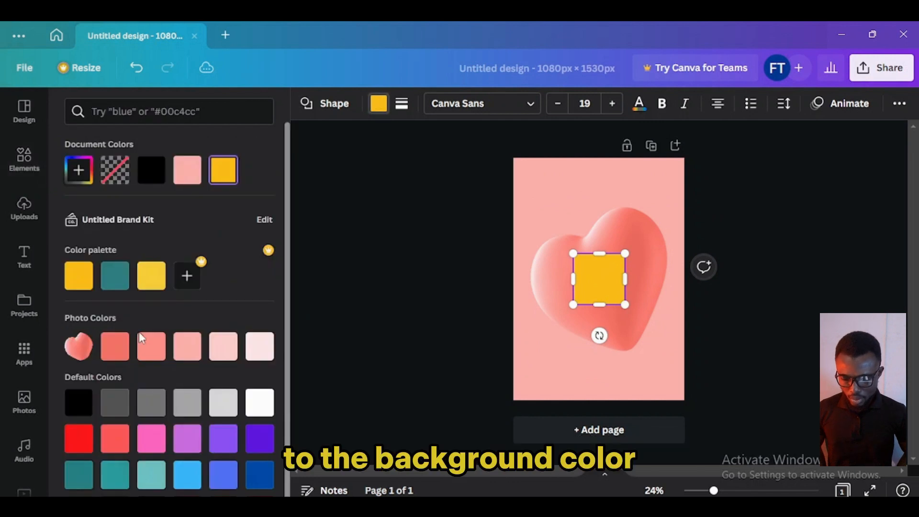
left_click(189, 184)
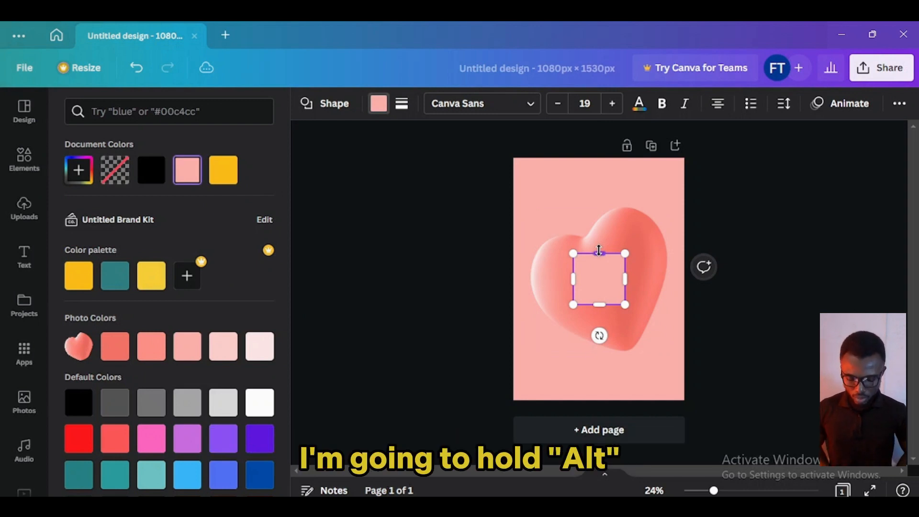
Step: Reshape the pink square into a thin horizontal band spanning the page width and send it behind the heart
left_click_drag(598, 253, 598, 260)
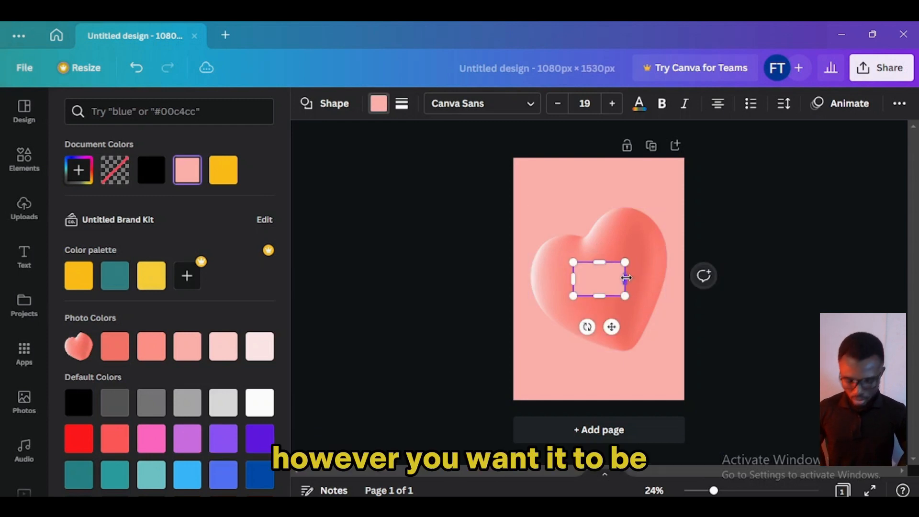
left_click_drag(626, 278, 685, 271)
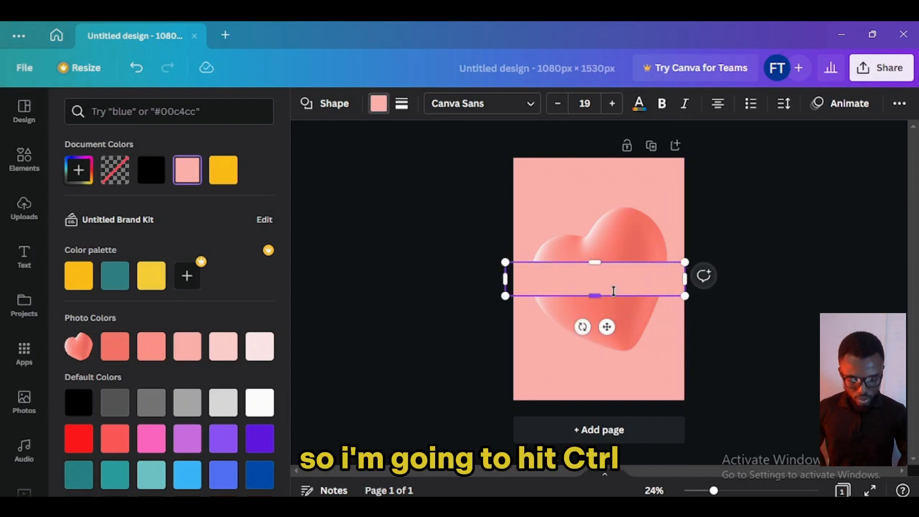
key("ctrl+bracketleft")
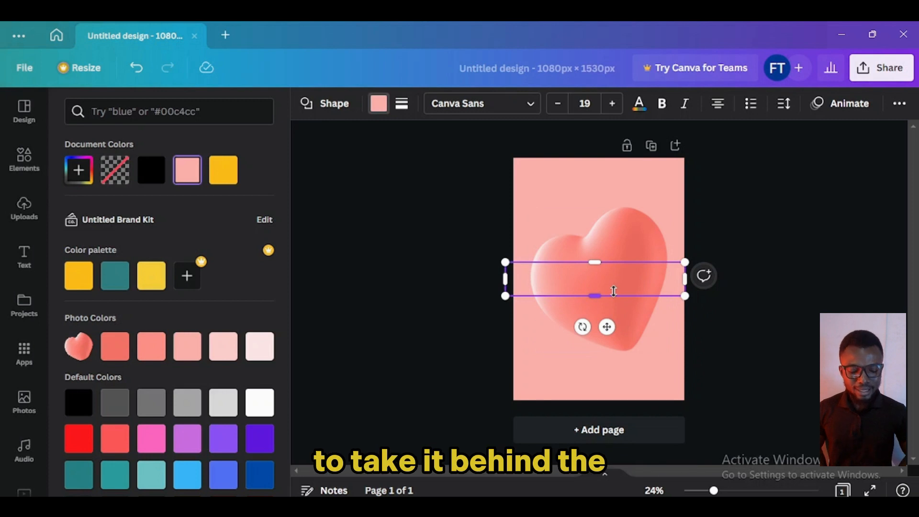
Step: Scale the heart down around its center to about half its size
left_click(656, 240)
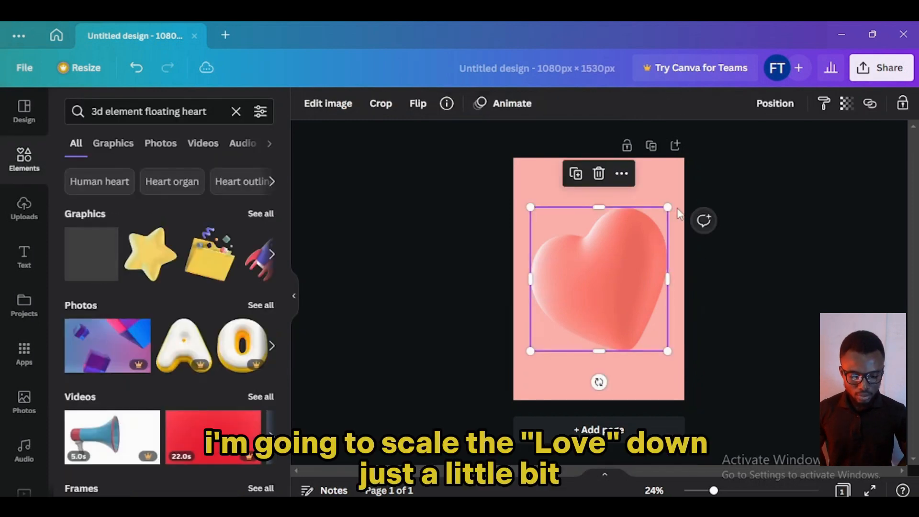
left_click_drag(668, 207, 640, 251)
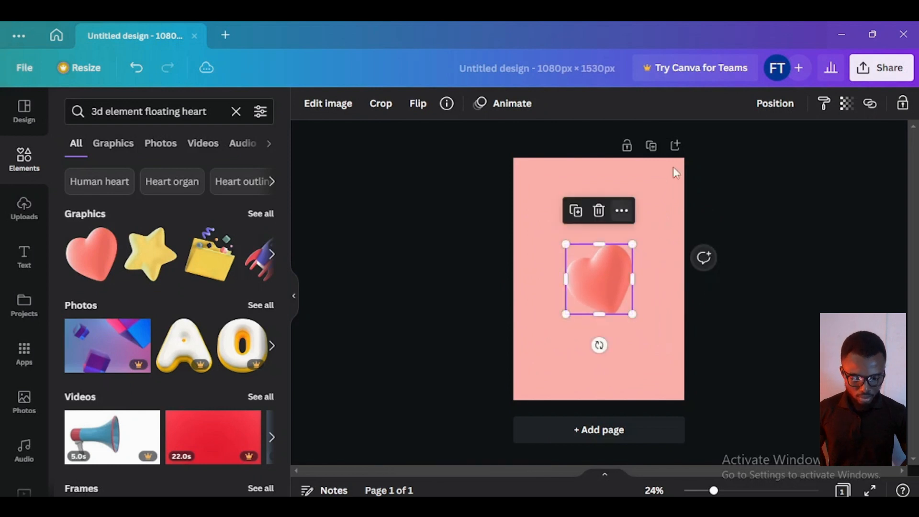
left_click(671, 193)
Step: Search the elements for "shadow" and add the first soft dark shadow graphic to the page
left_click(236, 112)
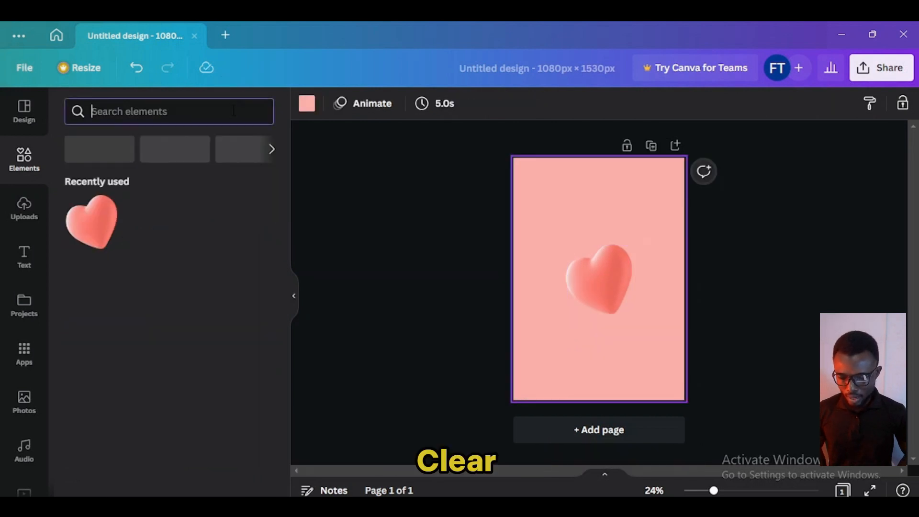
type("shadow")
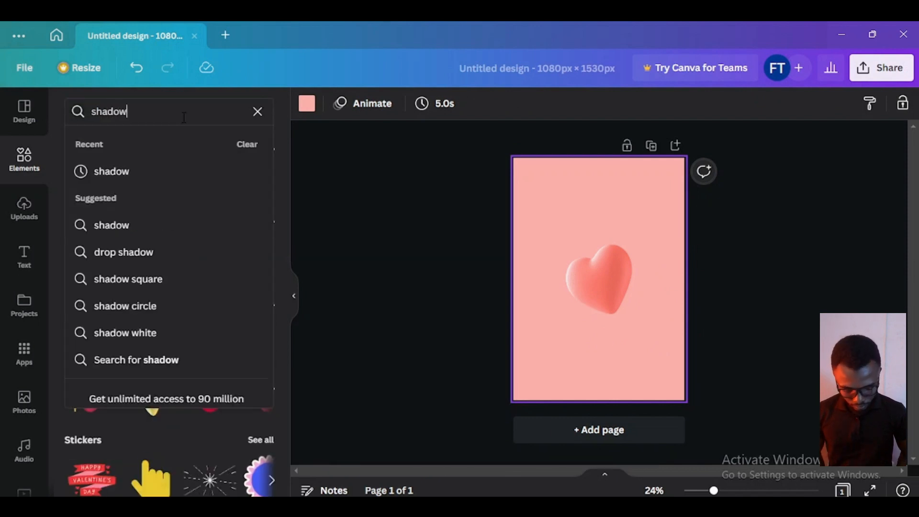
key("Return")
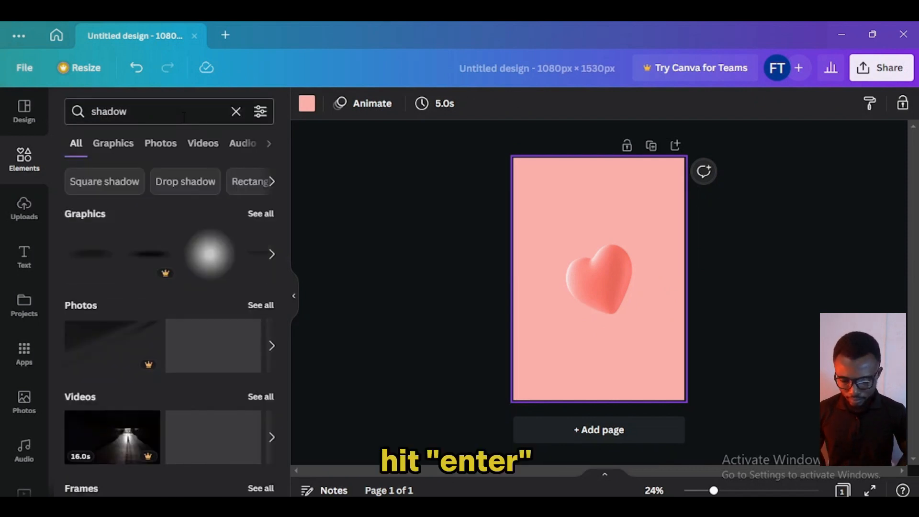
left_click(86, 261)
Step: Enlarge the shadow beyond the page width behind the pink band and place a duplicate slightly lower for the band's bottom edge
left_click_drag(529, 293, 453, 324)
key("ctrl+alt+[")
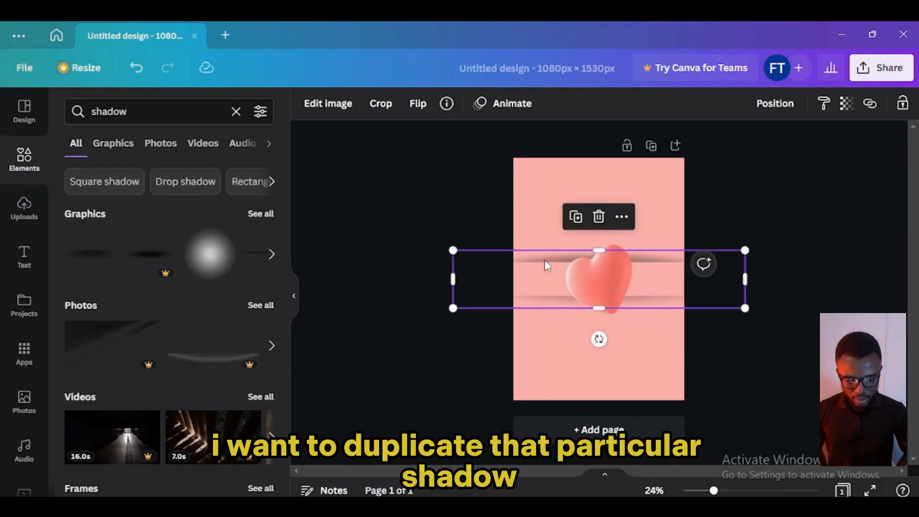
mouse_move(548, 265)
left_mouse_down()
mouse_move(544, 272)
mouse_move(543, 262)
left_mouse_up()
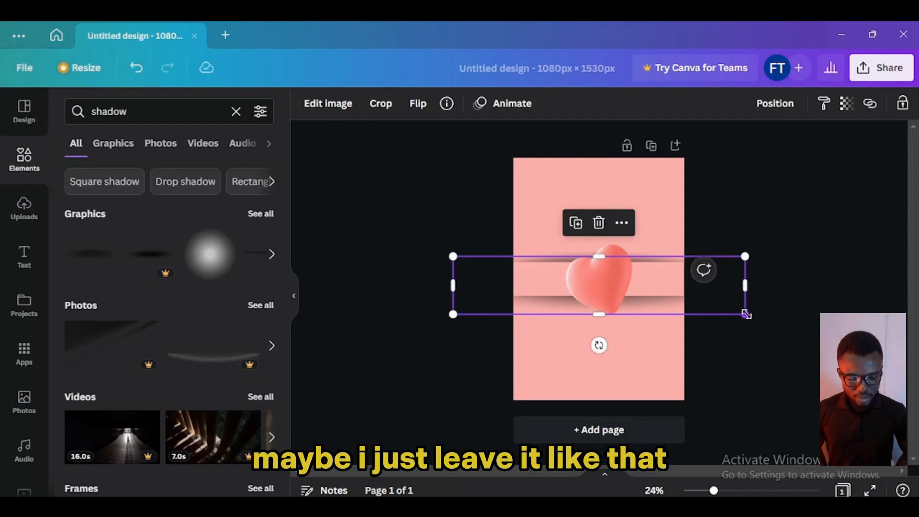
left_click(839, 254)
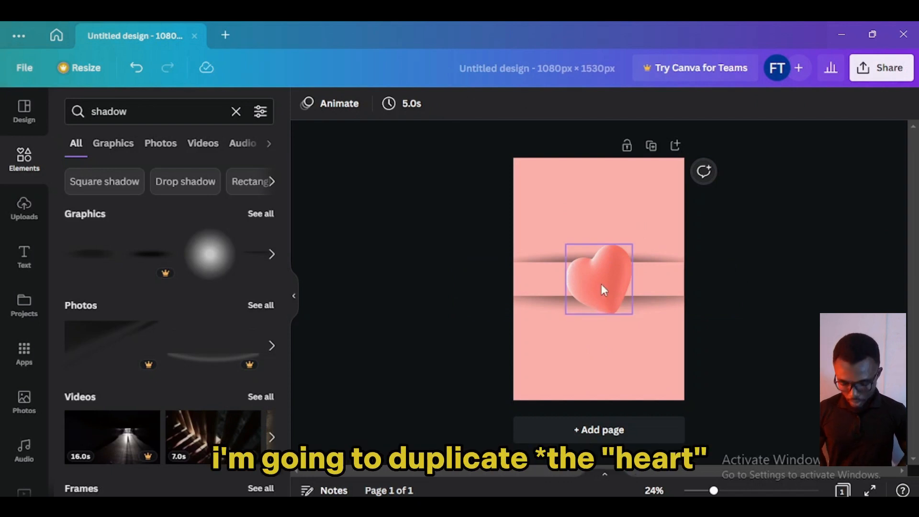
Step: Duplicate the center heart to the page's lower-left area and enlarge the copy so it runs off the left edge
left_click_drag(601, 284, 539, 332)
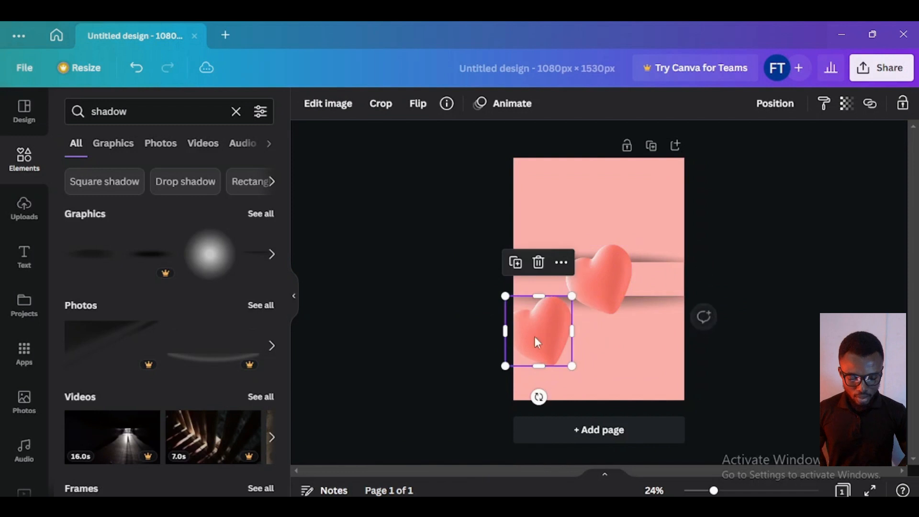
left_click_drag(501, 370, 483, 390)
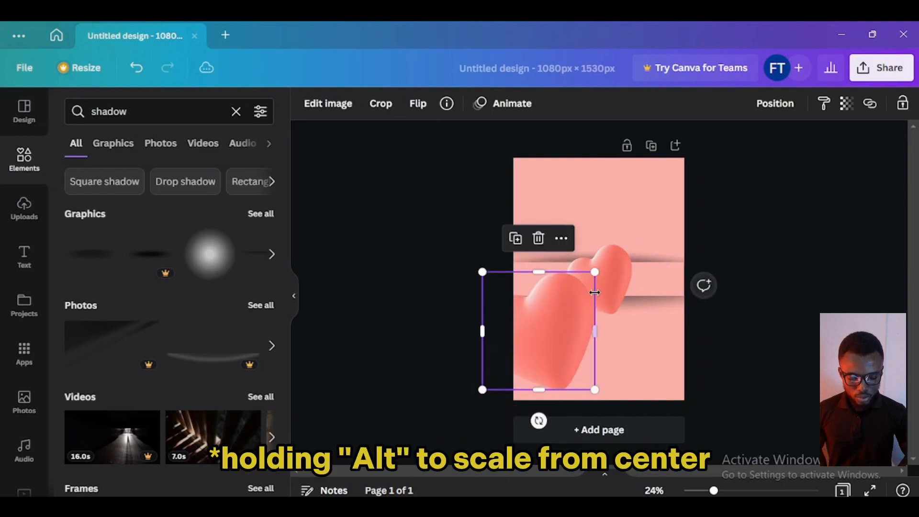
left_click_drag(572, 317, 567, 314)
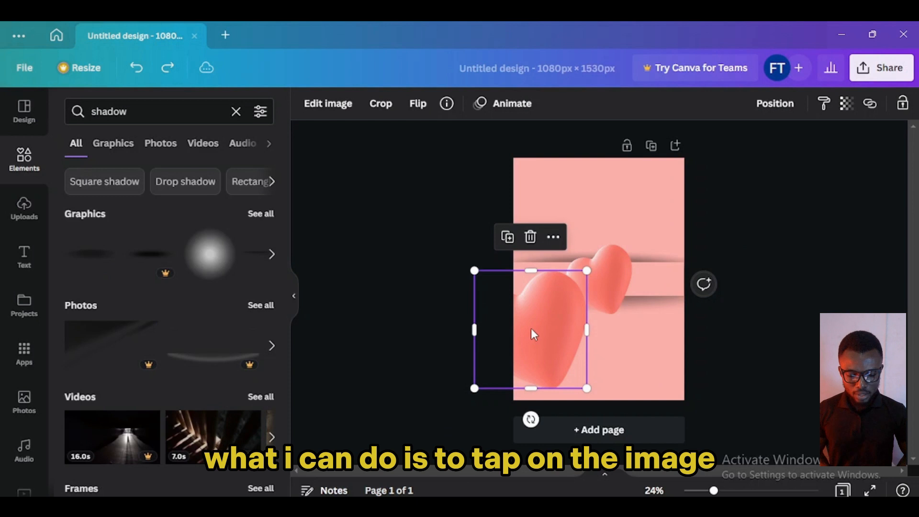
Step: Blur the large lower-left heart with a Blur value of 37
left_click(328, 112)
left_click(114, 241)
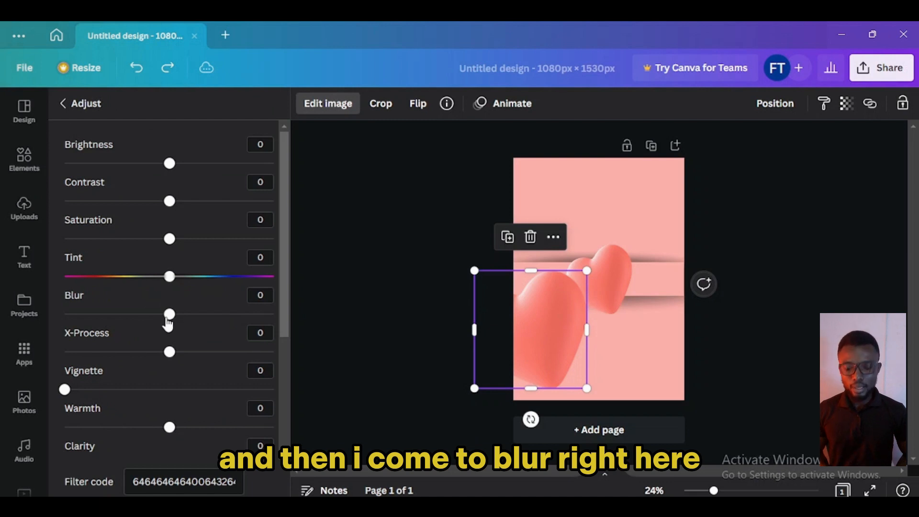
left_click_drag(168, 324, 209, 324)
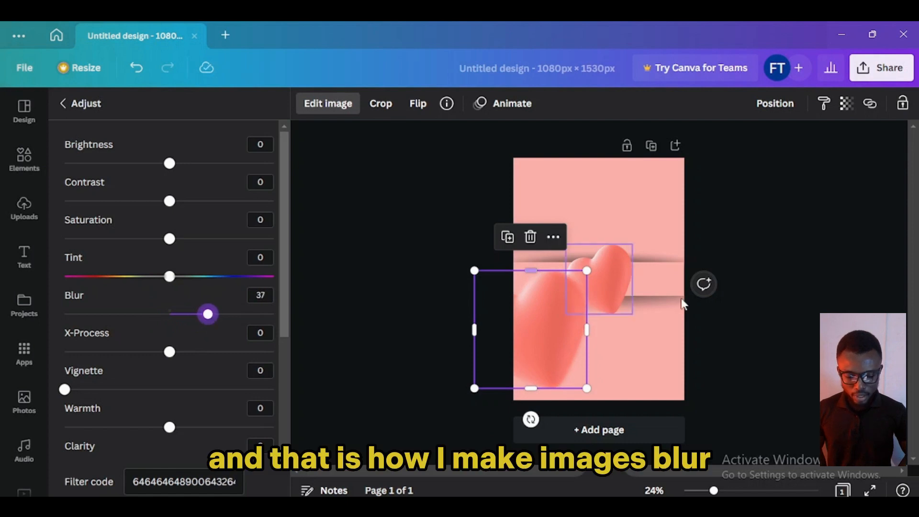
Step: Duplicate the blurred heart toward the page's bottom edge and send the original blurred heart behind the band and shadows
left_click_drag(564, 349, 586, 378)
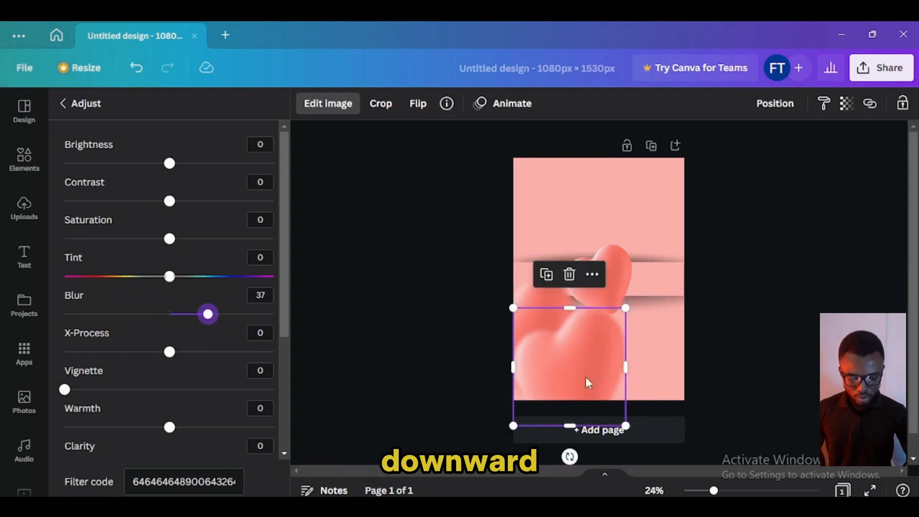
left_click(528, 295)
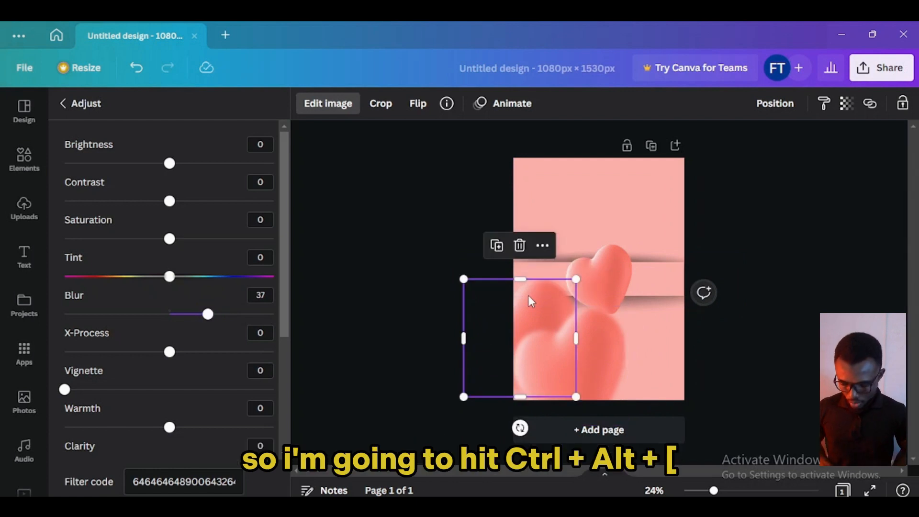
key("ctrl+alt+bracketleft")
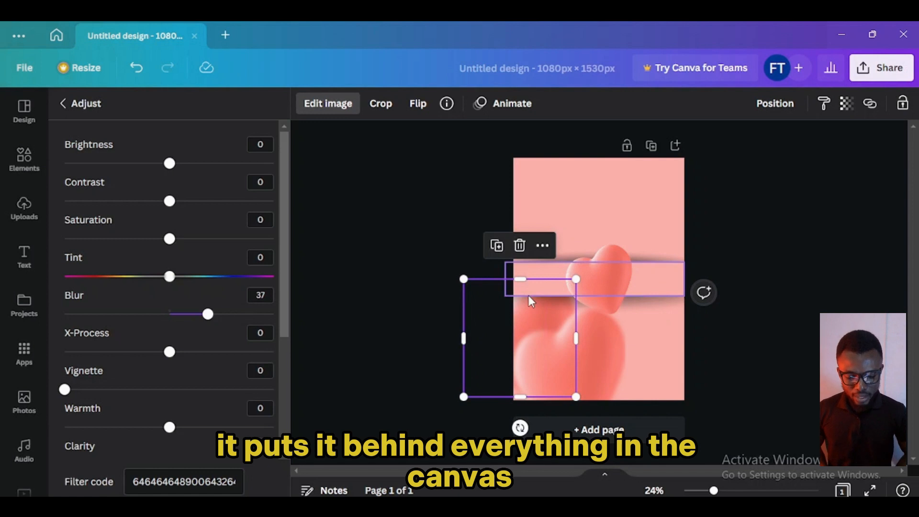
left_click_drag(538, 328, 588, 357)
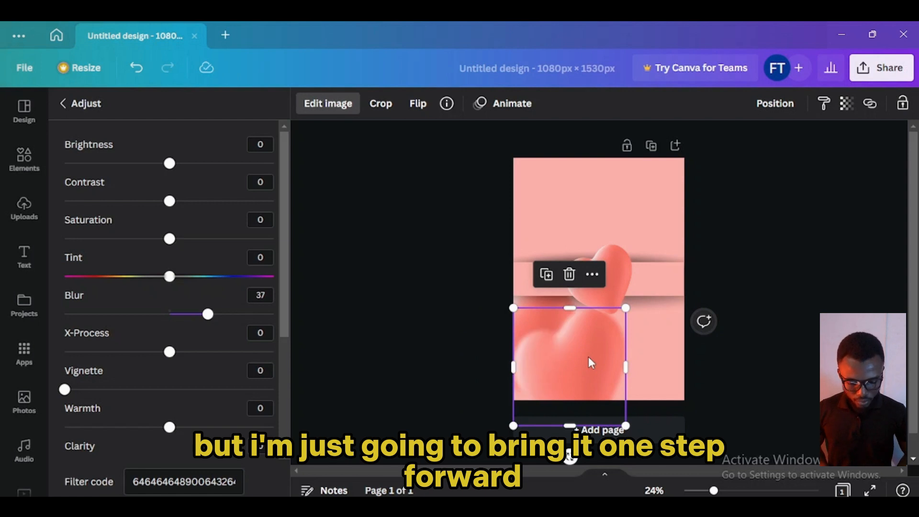
Step: Duplicate the blurred heart into the lower-right corner and shift the lower-left heart up to cover the visible cut lines
left_click_drag(576, 361, 654, 378)
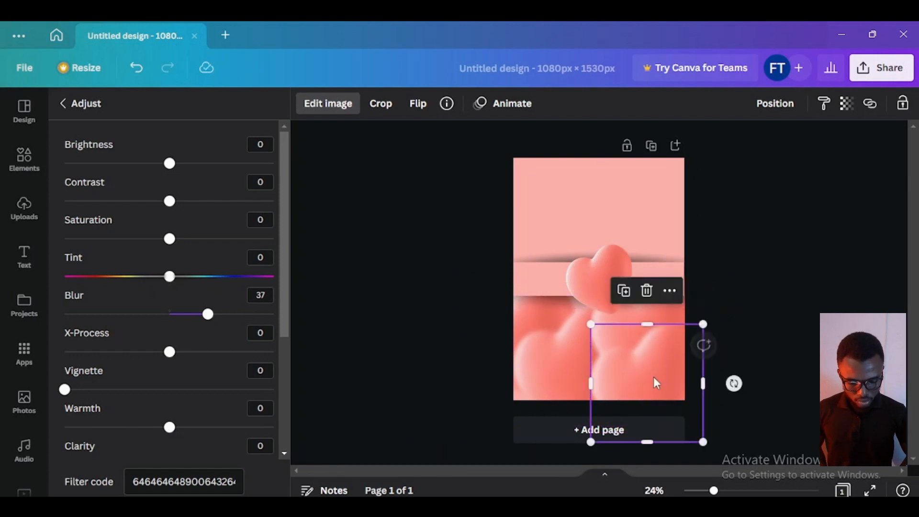
left_click(558, 357)
left_click_drag(550, 349, 553, 344)
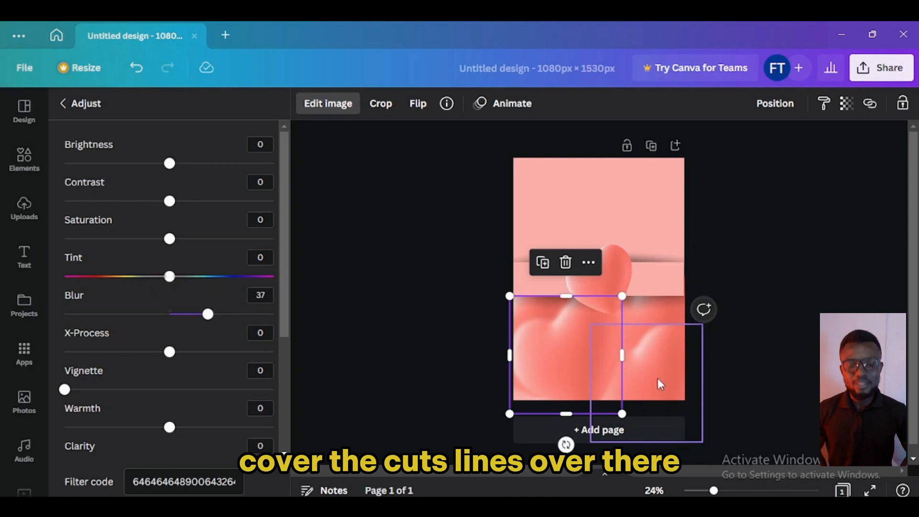
Step: Place a small, scaled-down heart copy among the large blurred hearts below the band
left_click(636, 355)
left_click_drag(653, 363, 622, 342)
left_click_drag(668, 304, 642, 329)
left_click_drag(619, 369, 628, 354)
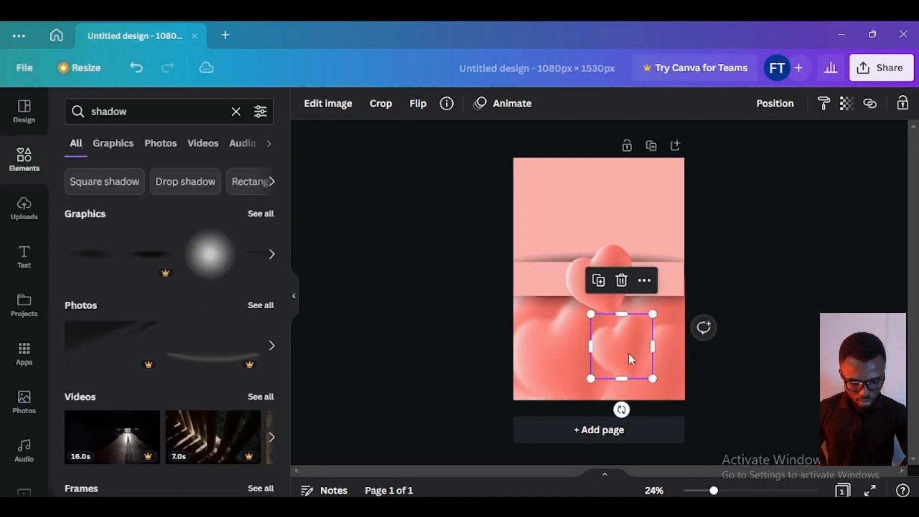
left_click_drag(652, 314, 568, 347)
left_click(784, 285)
Step: Duplicate the blurred hearts into the area above the band, including a small one in the upper-right corner
left_click_drag(656, 372, 536, 195, "alt")
left_click_drag(579, 353, 652, 182, "alt")
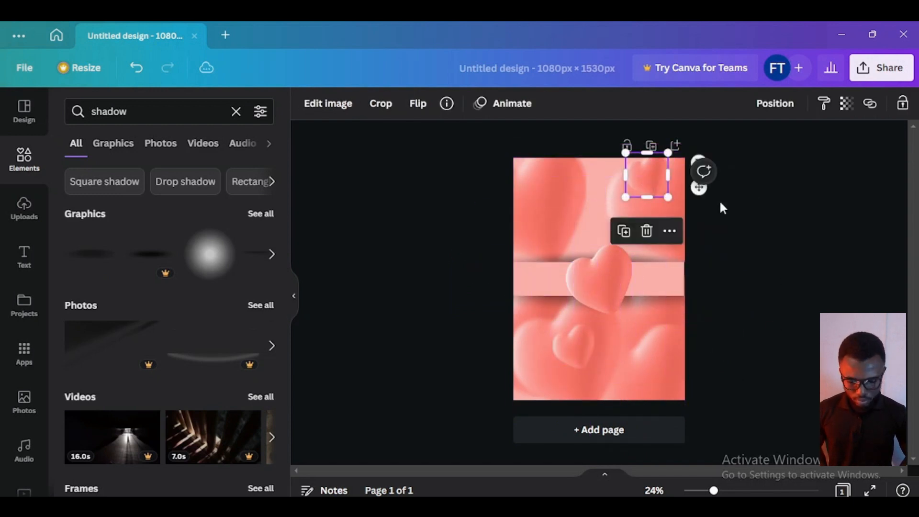
left_click(720, 200)
Step: Search the Pexels photo library for "kiss"
left_click_drag(49, 308, 48, 426)
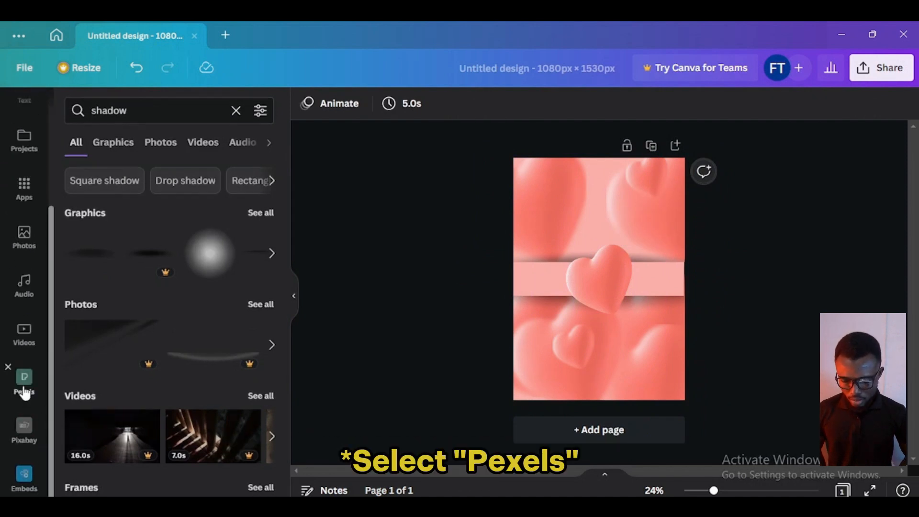
left_click(23, 389)
left_click(175, 113)
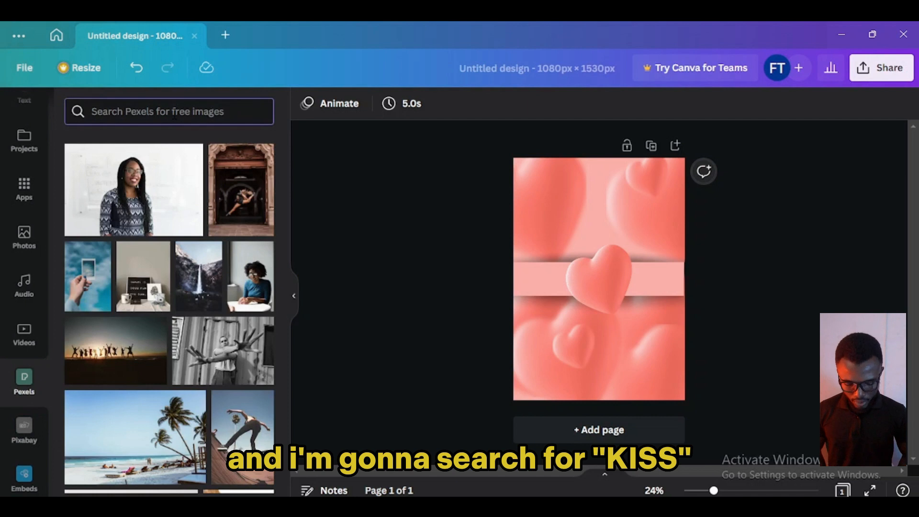
type("kiss")
key("Return")
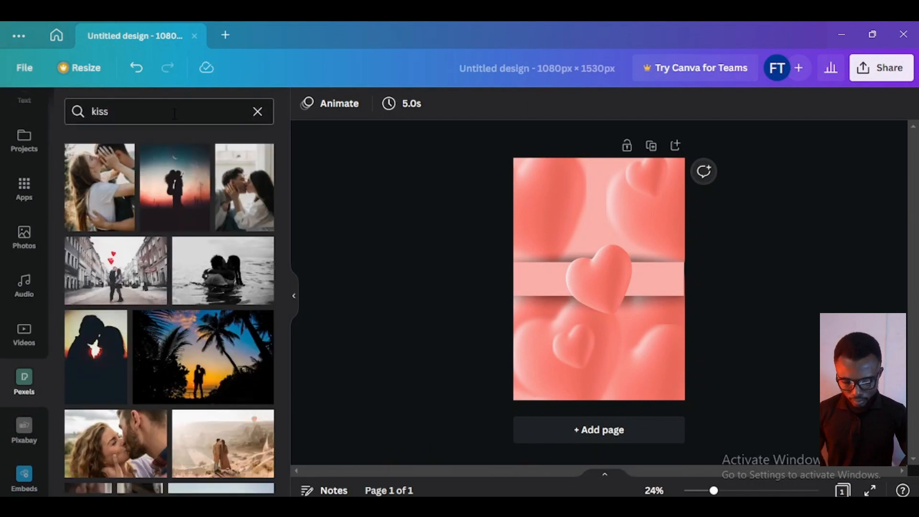
Step: Add the photo of the couple embracing before blurred lights, crop its left edge slightly, scale it down and center it above the band
left_click_drag(283, 283, 285, 389)
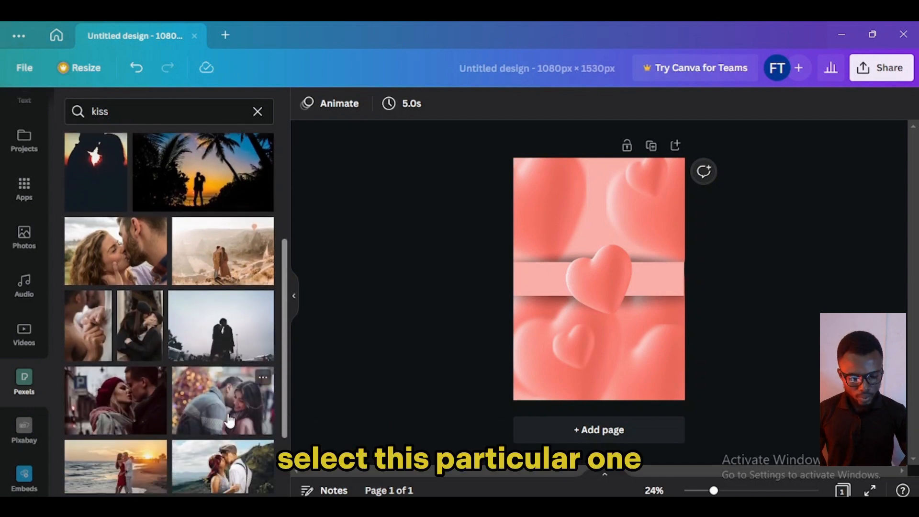
left_click(230, 420)
left_click_drag(602, 278, 599, 223)
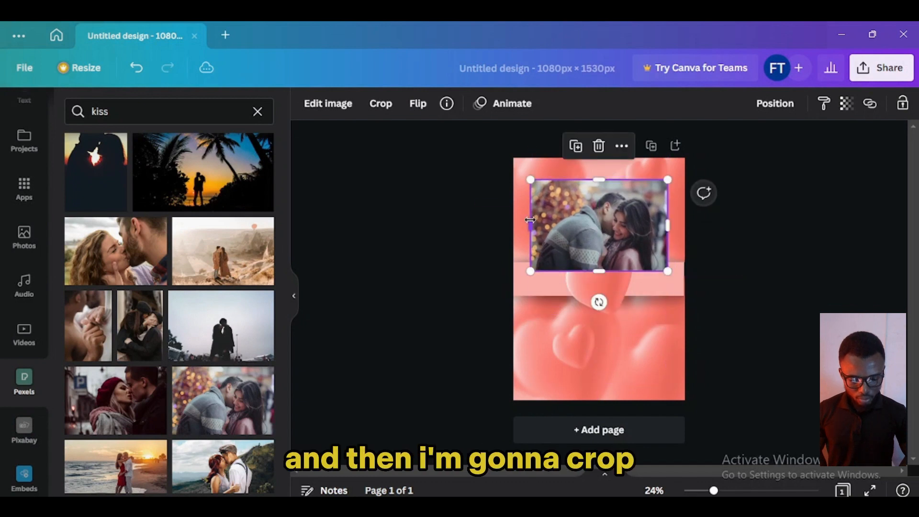
left_click_drag(530, 220, 542, 219)
left_click_drag(603, 220, 603, 216)
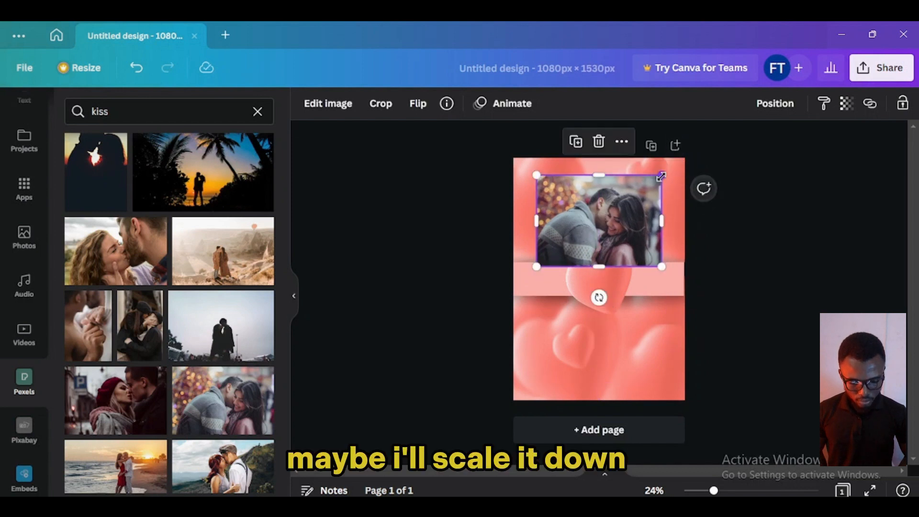
left_click_drag(662, 175, 647, 186)
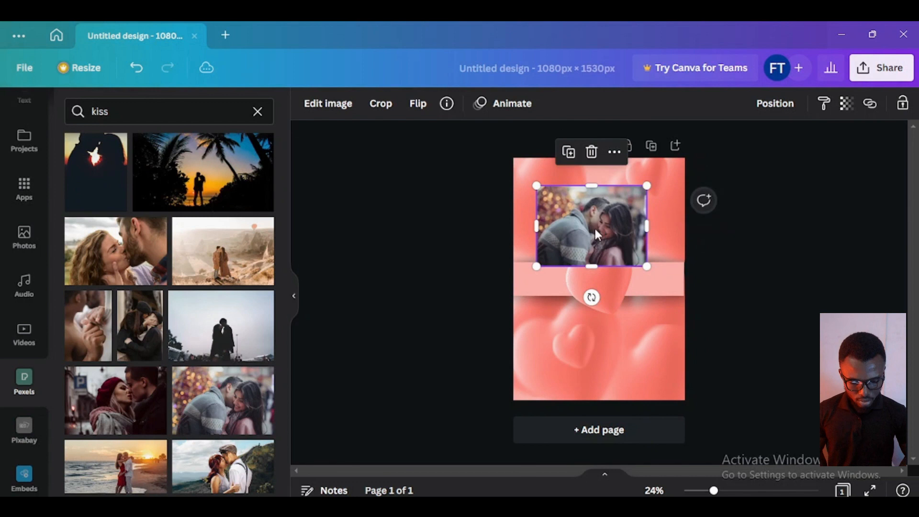
left_click_drag(600, 227, 601, 225)
Step: Send the couple photo to the back and bring it forward two levels so it sits behind the band and the central heart
key("ctrl+alt+bracketleft")
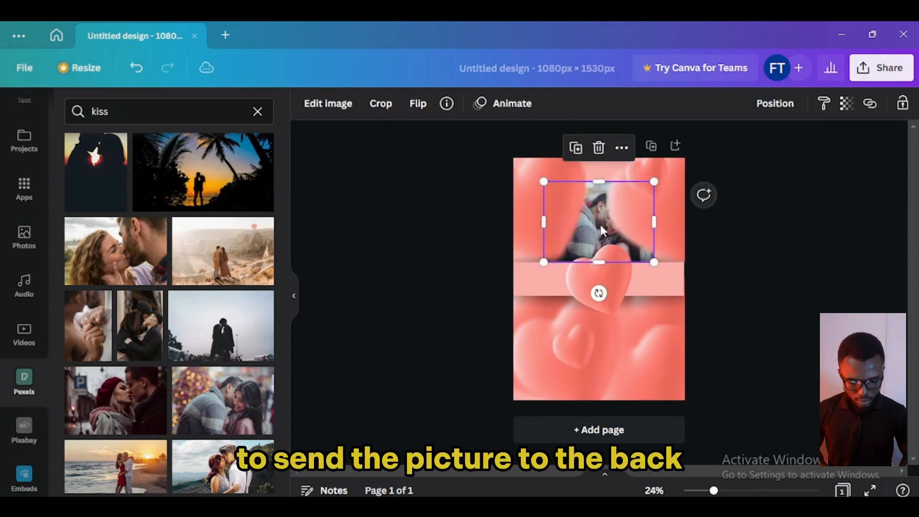
key("ctrl+bracketright")
key("ctrl+bracketright")
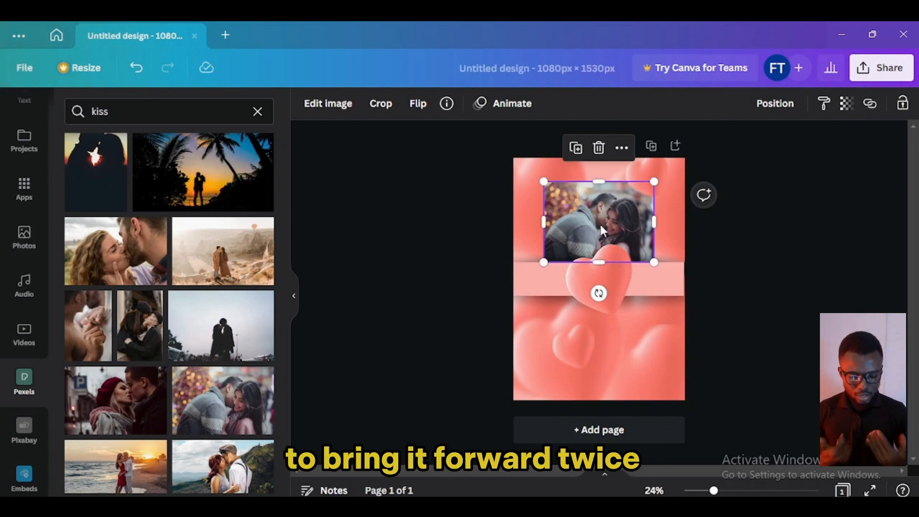
left_click(729, 260)
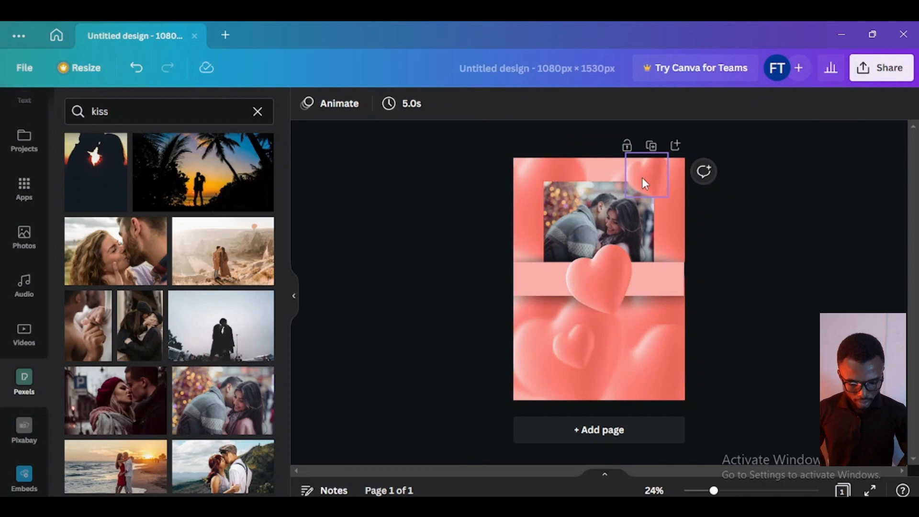
Step: Duplicate the pink center band in place and recolor the copy white (#FFFFFF)
left_click(655, 286)
left_click_drag(656, 286, 654, 283)
left_click(379, 103)
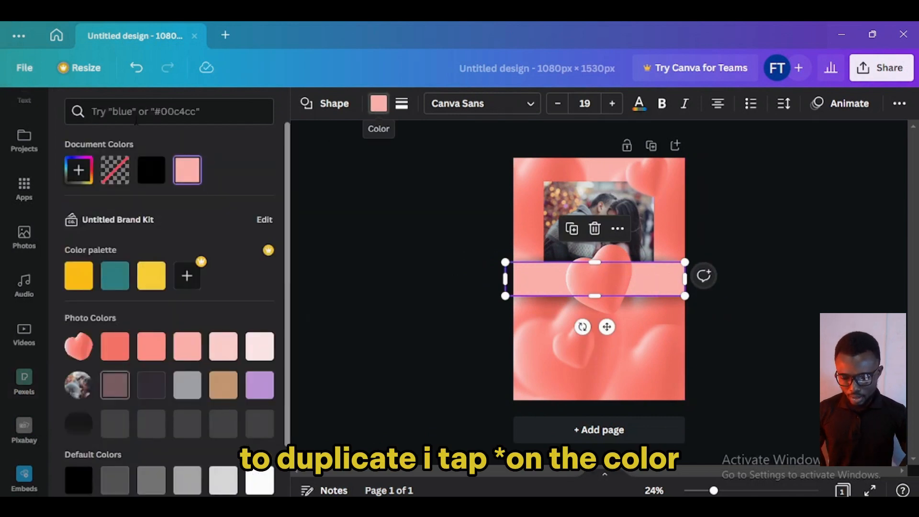
left_click(79, 171)
left_click_drag(82, 205, 45, 197)
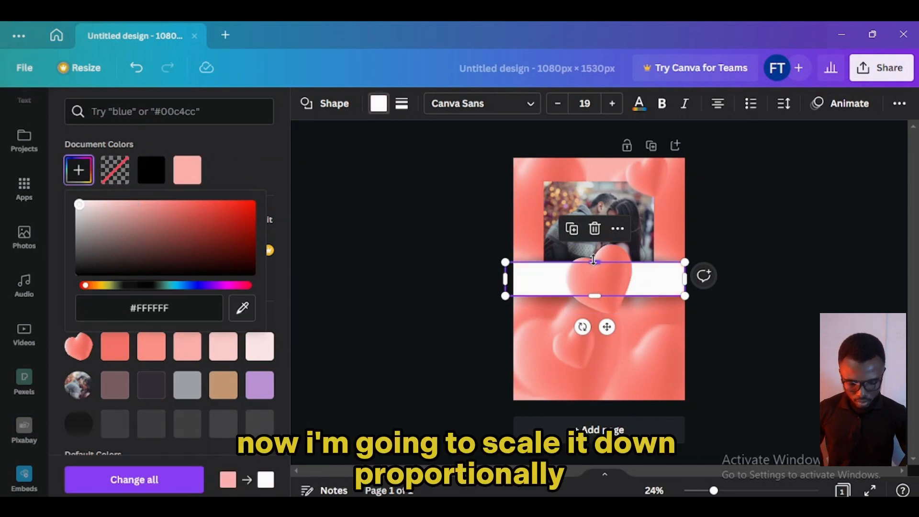
Step: Flatten the white band copy into a line about 21 px high and shift it left so it ends behind the heart
mouse_move(594, 260)
left_mouse_down()
mouse_move(594, 277)
mouse_move(594, 269)
left_mouse_up()
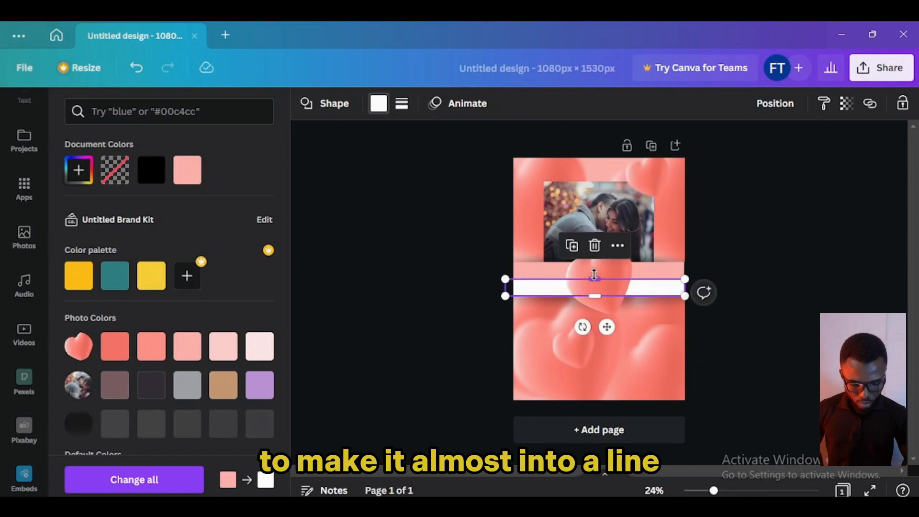
scroll(594, 270, "up", 3)
left_click_drag(588, 334, 587, 289)
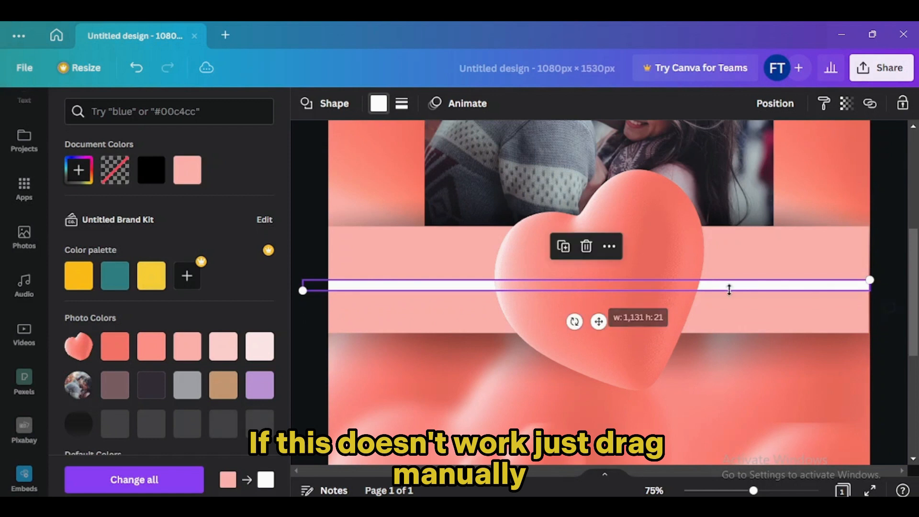
left_click_drag(599, 321, 264, 295)
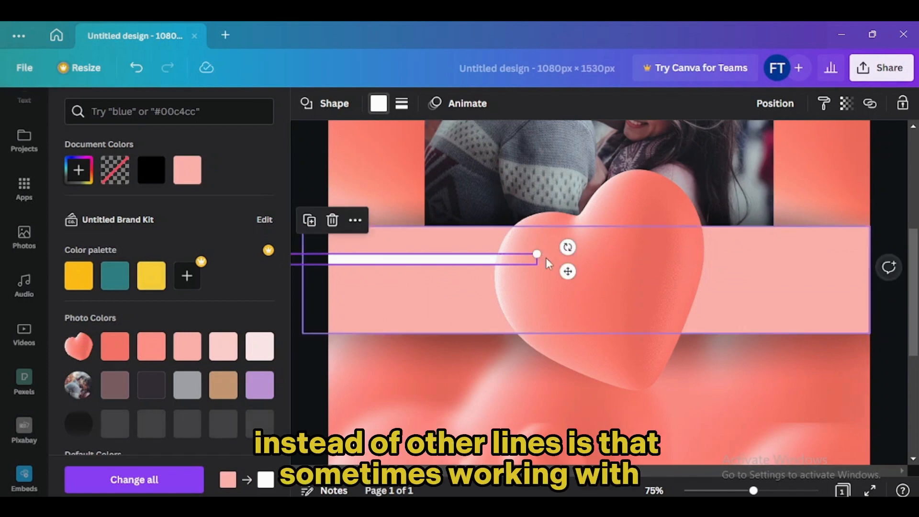
left_click(554, 263)
left_click(467, 264)
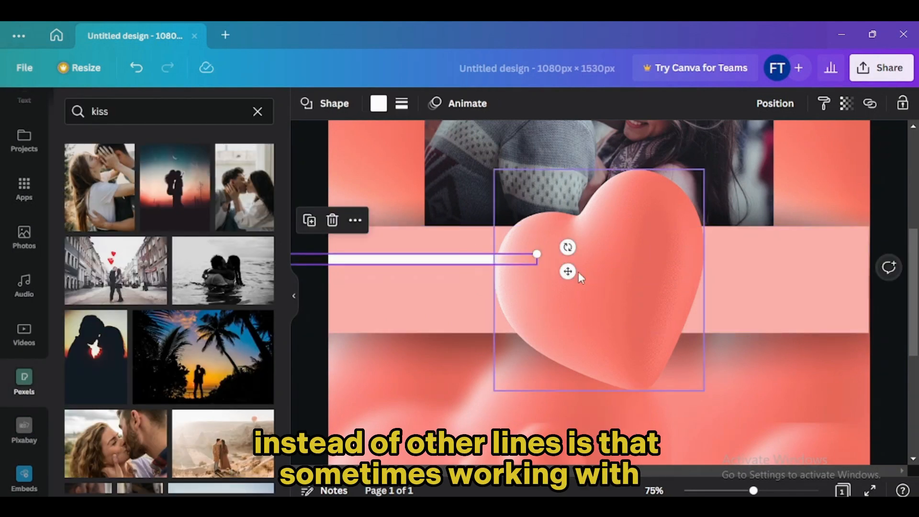
Step: Duplicate the white line and place the copy slightly lower on the band, running from behind the heart past the page's right edge
left_click_drag(567, 269, 912, 313)
key("ctrl+z")
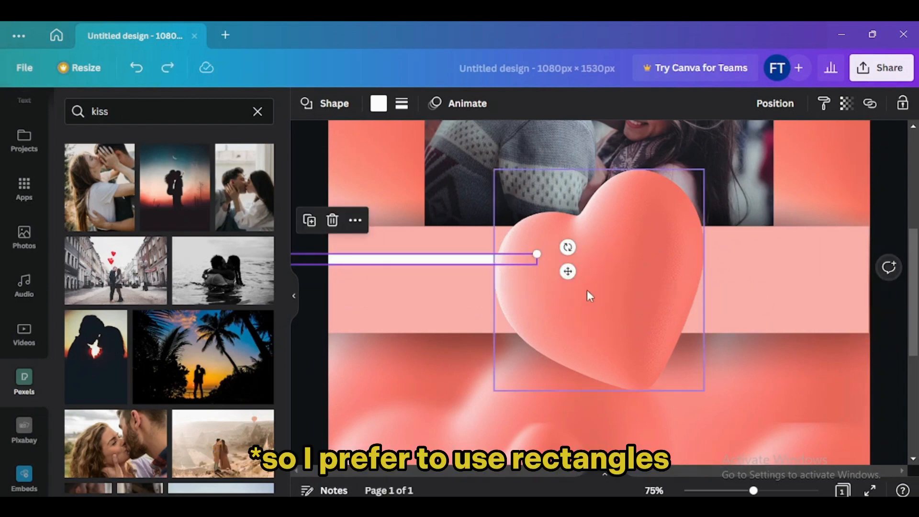
left_click_drag(649, 288, 914, 317, "alt")
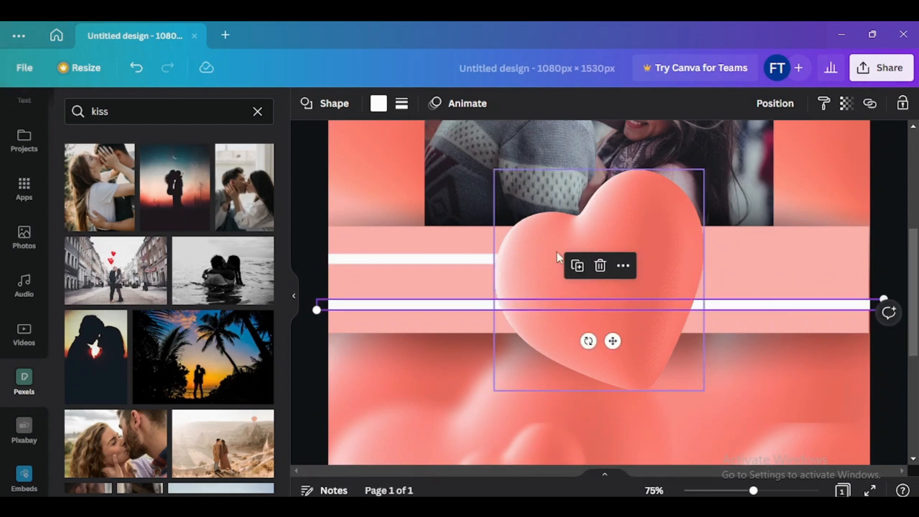
left_click_drag(613, 341, 811, 333)
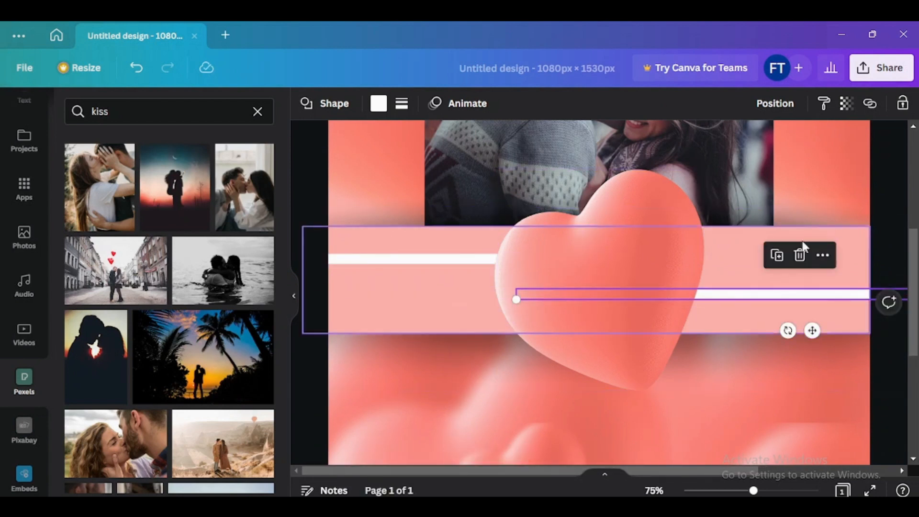
left_click(740, 249)
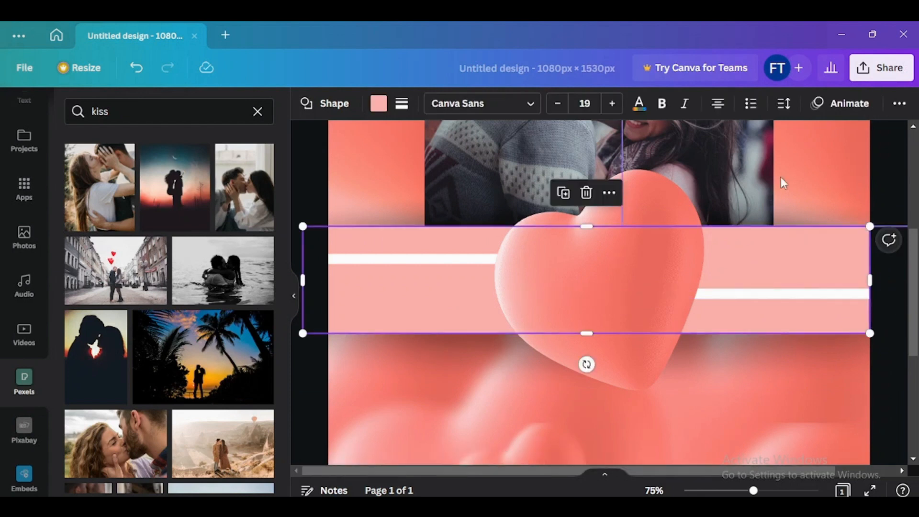
Step: Add a text box reading "HAPPY" over the central heart
key("t")
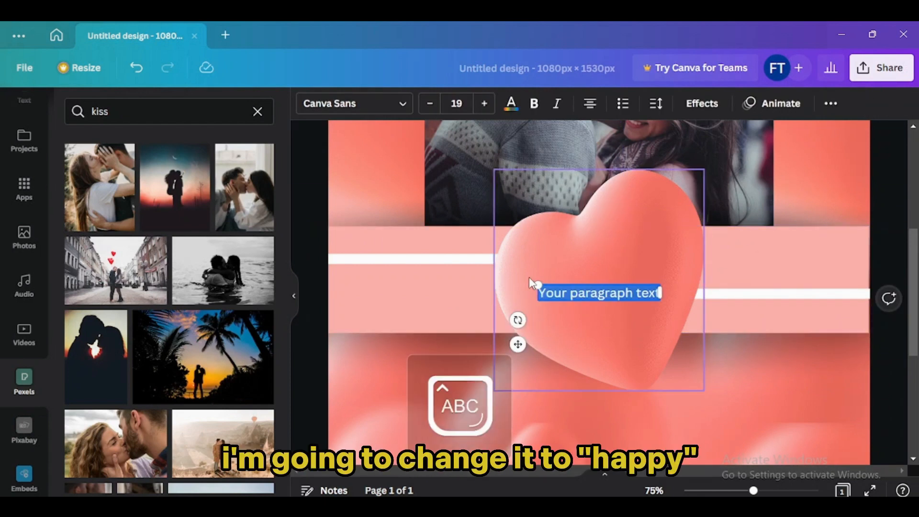
type("HAPP")
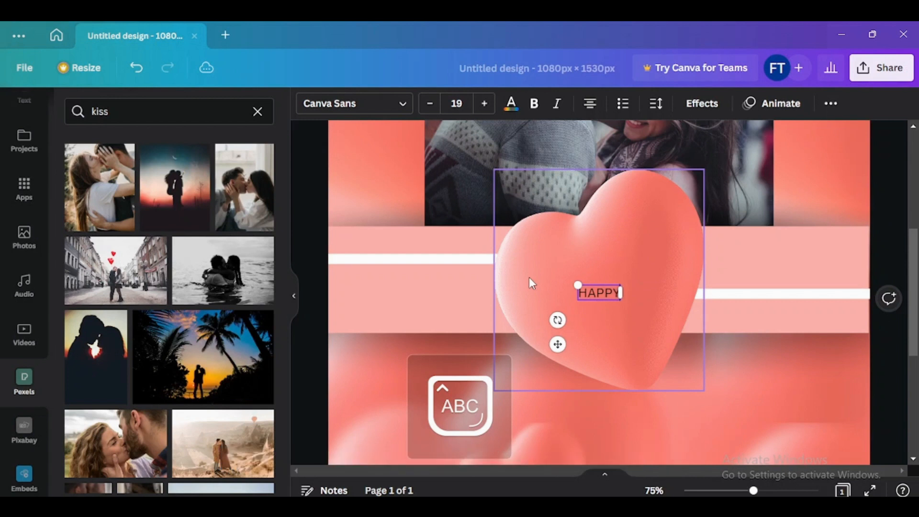
type("Y")
Step: Set the "HAPPY" text to the Oswald font in white
left_click(395, 106)
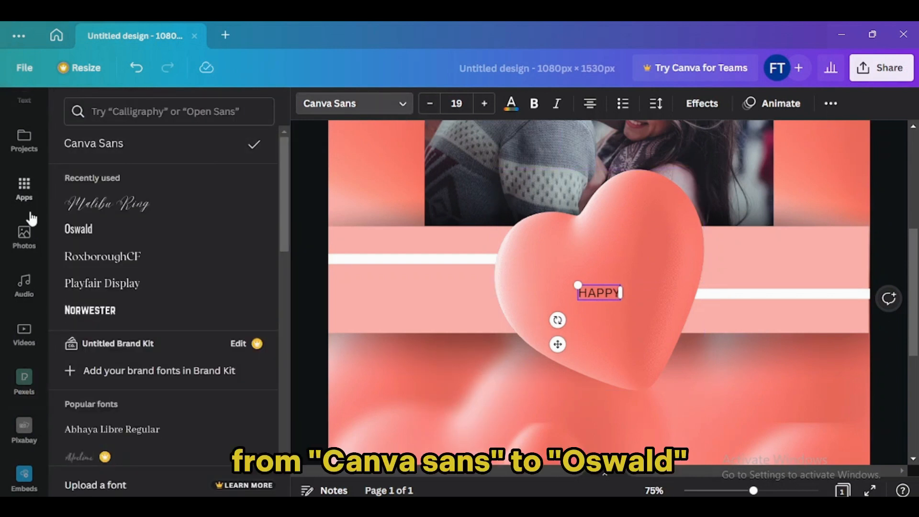
left_click(146, 109)
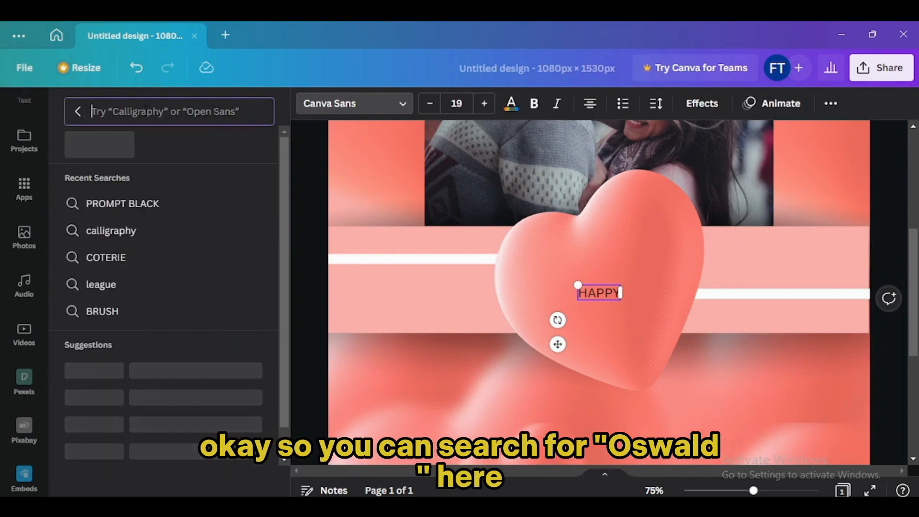
left_click(78, 111)
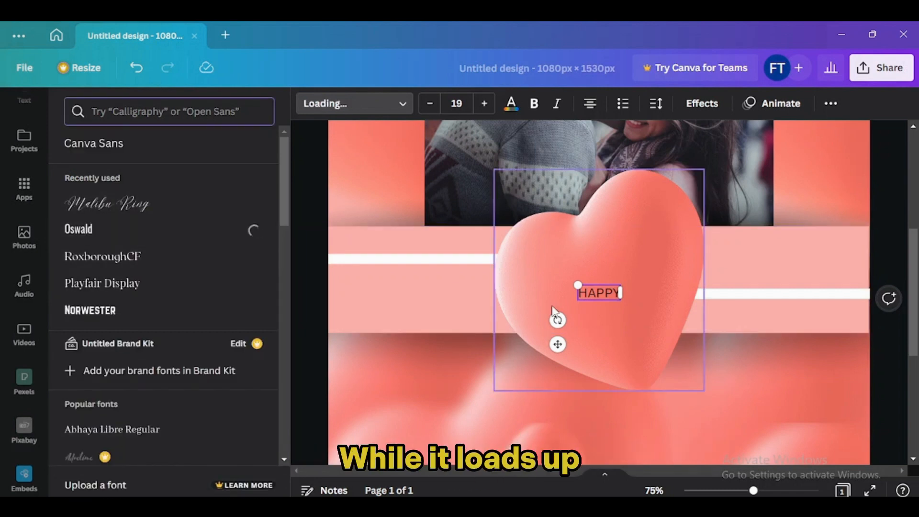
left_click(512, 103)
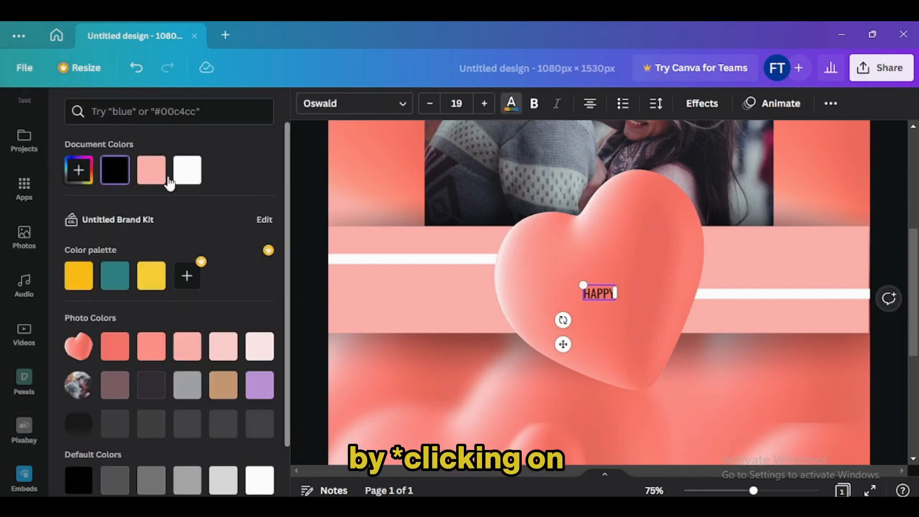
left_click(186, 181)
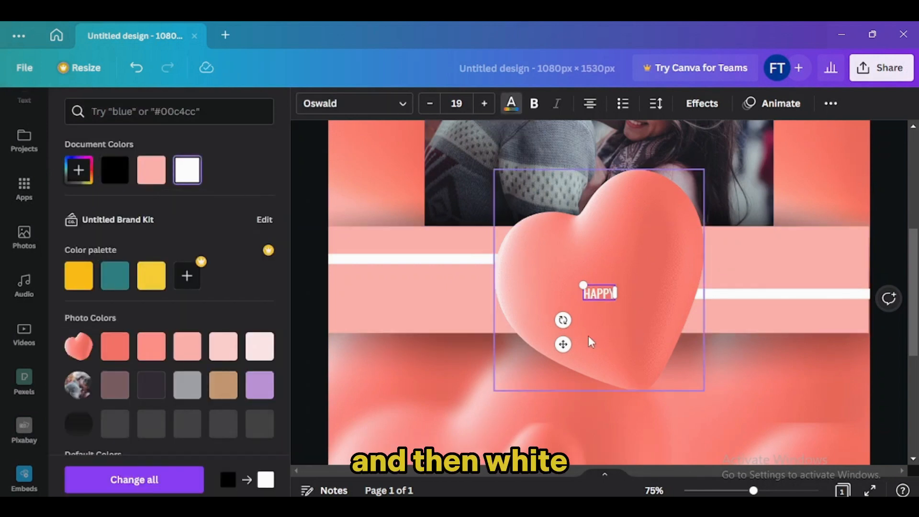
Step: Move "HAPPY" just above the left white line beside the heart and set its font size to 30
left_click_drag(562, 344, 426, 291)
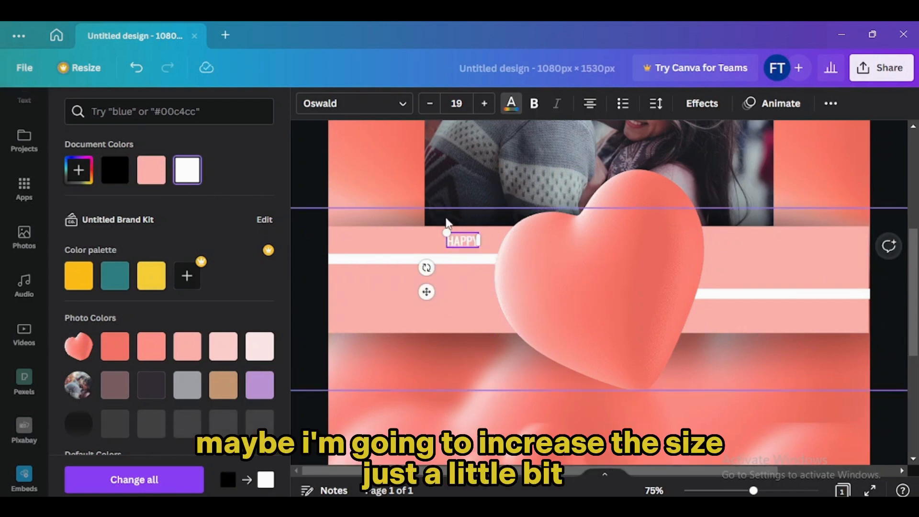
left_click_drag(445, 230, 439, 228)
left_click(457, 103)
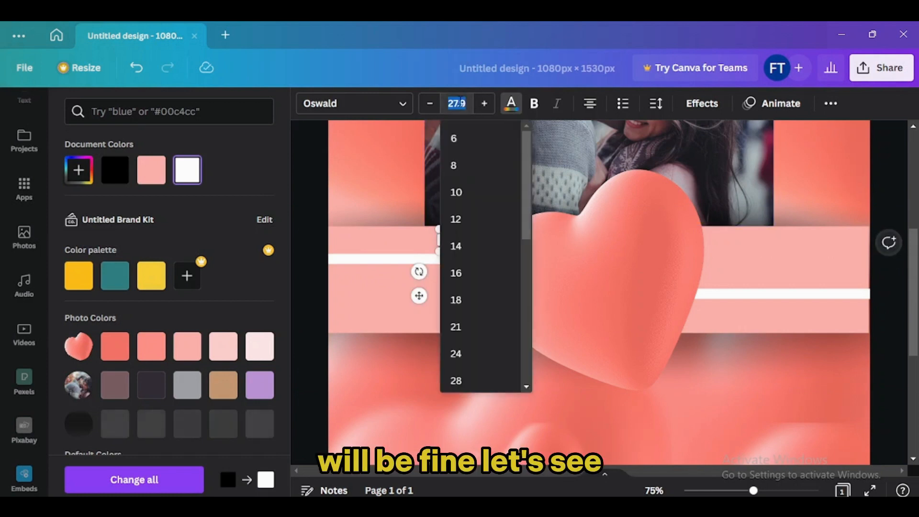
type("30")
key("Return")
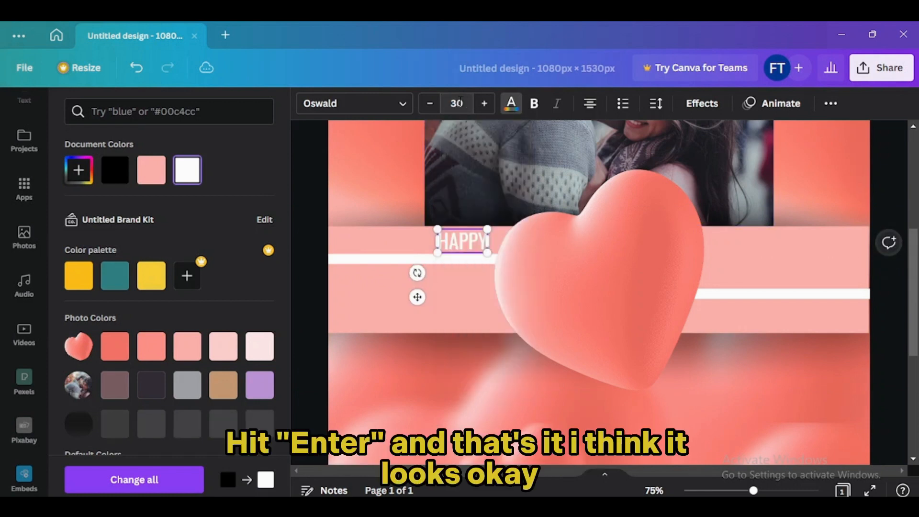
left_click(584, 294)
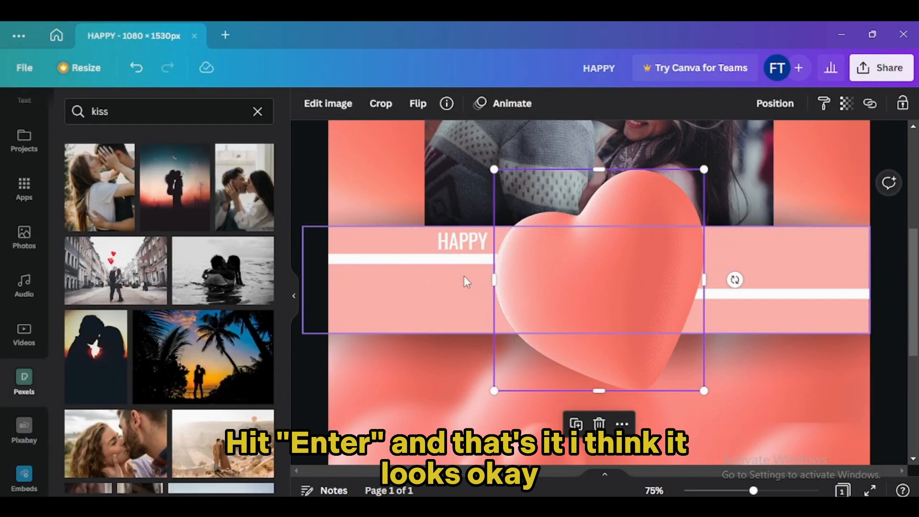
Step: Duplicate "HAPPY" below the right white line, change the copy to "DAY" and enlarge it to about size 56
left_click(463, 243)
left_click_drag(481, 252, 738, 323)
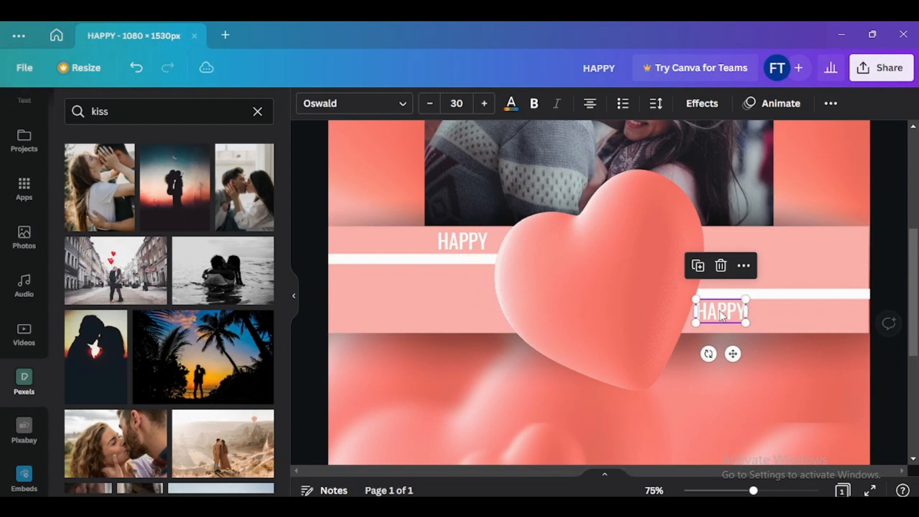
double_click(723, 315)
type("Da")
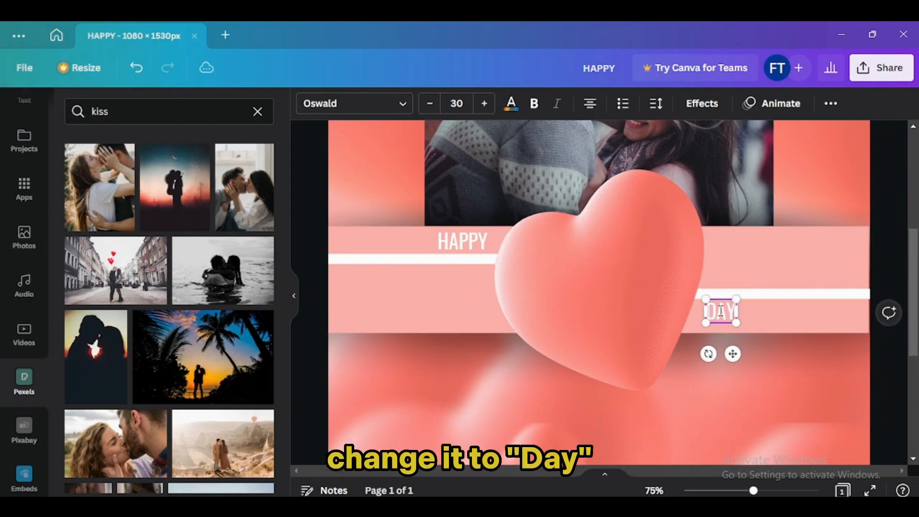
left_click_drag(736, 323, 749, 330)
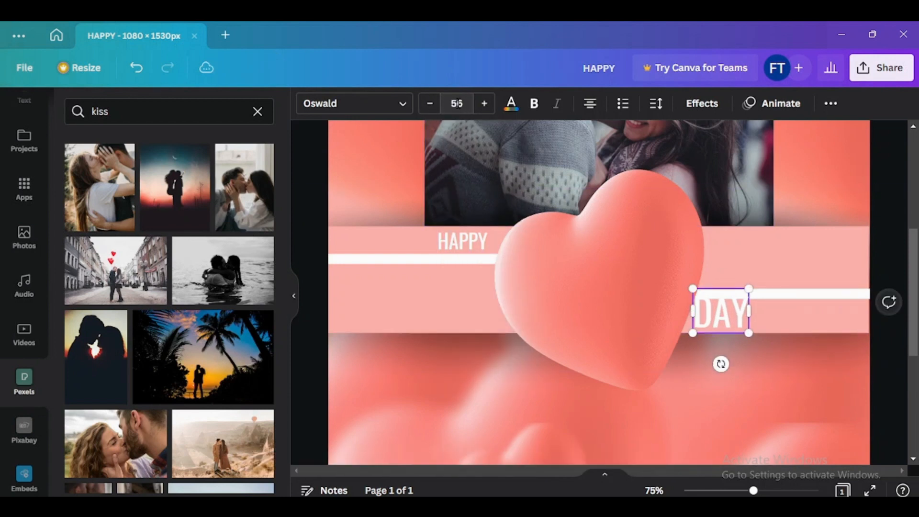
left_click(770, 344)
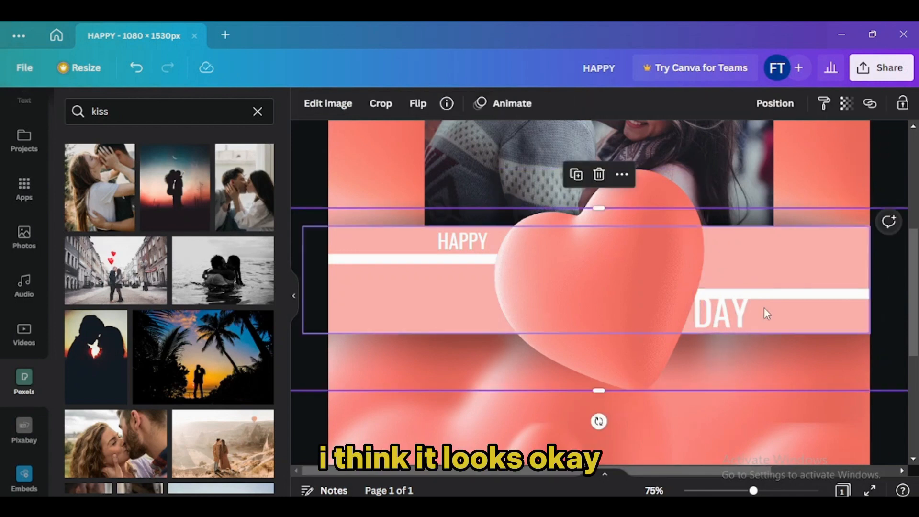
Step: Move the white line beside the heart's right edge slightly up, away from the "DAY" text
left_click(796, 295)
left_click(794, 294)
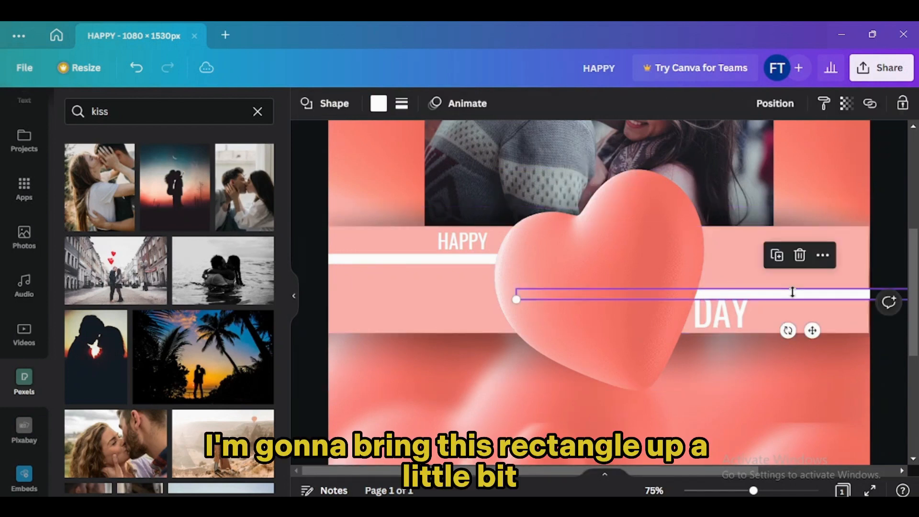
key("Up")
key("Up")
key("Up")
key("Up")
key("Up")
key("Up")
key("Up")
key("Up")
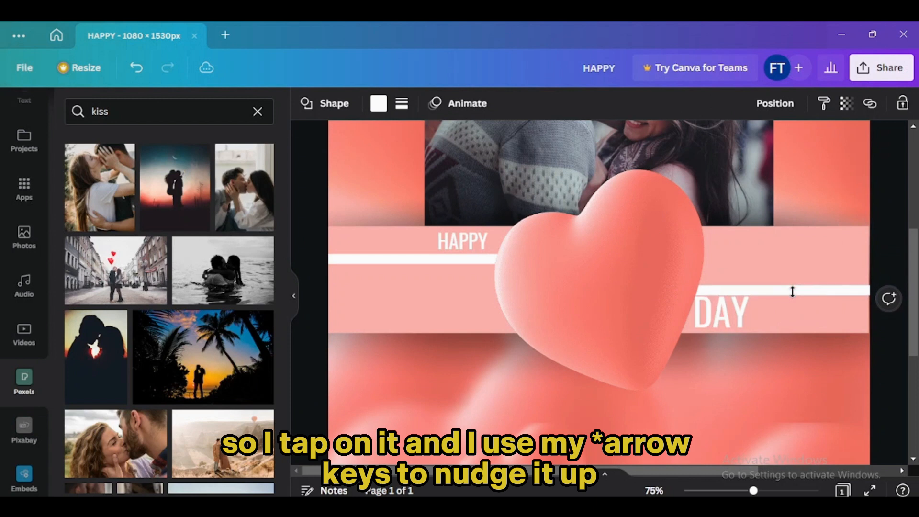
key("Up")
key("Up")
key("Up")
key("Up")
key("Up")
key("Up")
key("Up")
key("Up")
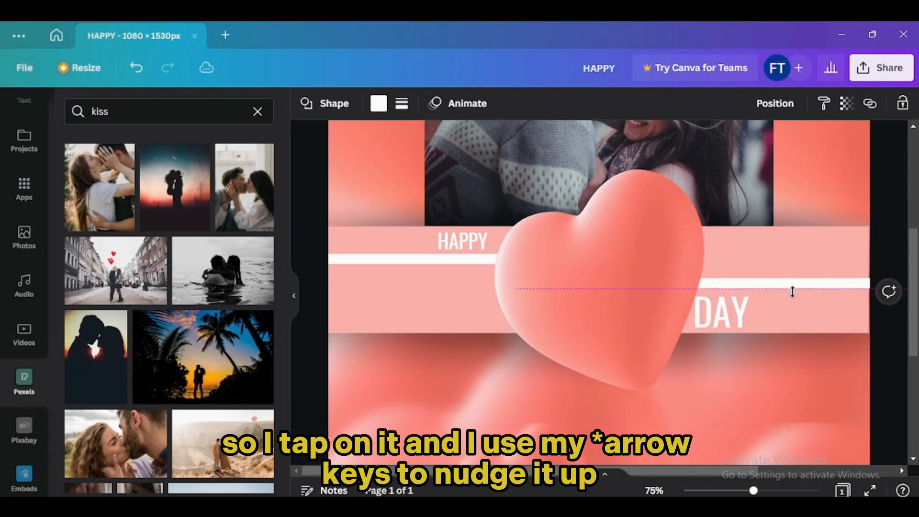
Step: Shift the "DAY" text slightly to the right so it sits further from the heart
left_click(721, 316)
key("Right")
key("Right")
key("Right")
key("Right")
key("Right")
key("Right")
key("Right")
key("Right")
key("Right")
key("Right")
key("Right")
key("Right")
key("Right")
key("Right")
key("Right")
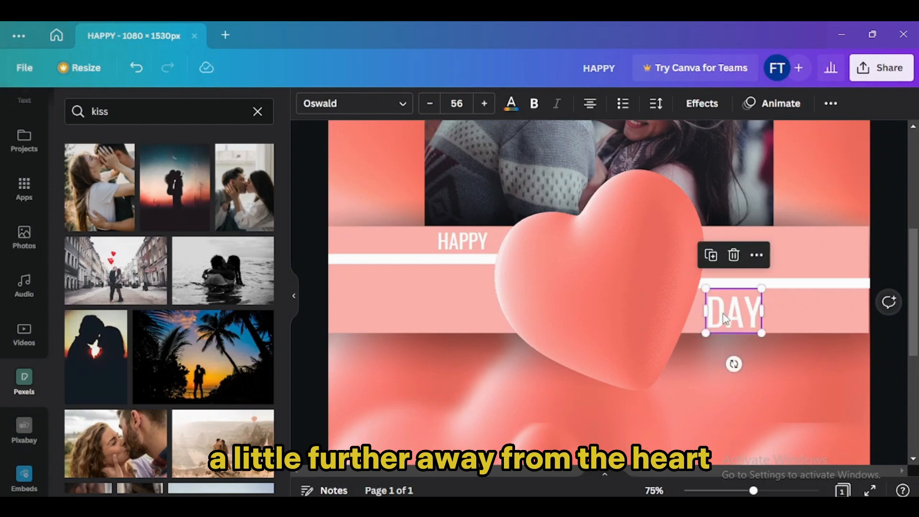
key("Left")
key("Left")
key("Left")
left_click(620, 305)
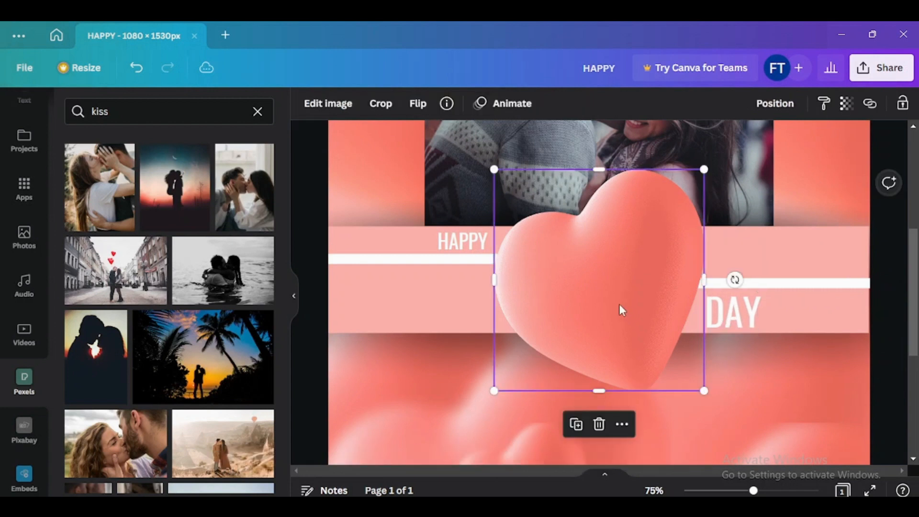
Step: Duplicate the "HAPPY" text onto the heart and change the copy to "valentines"
left_click(458, 239)
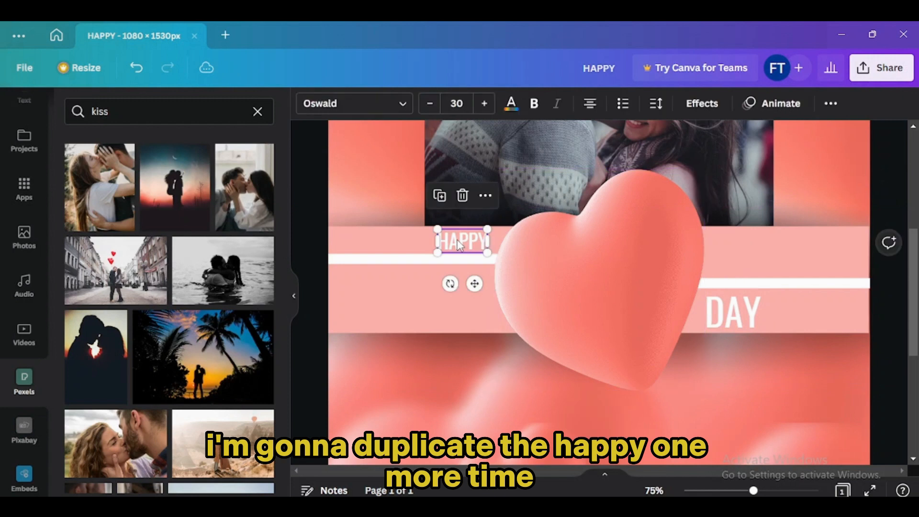
left_click_drag(476, 285, 650, 327)
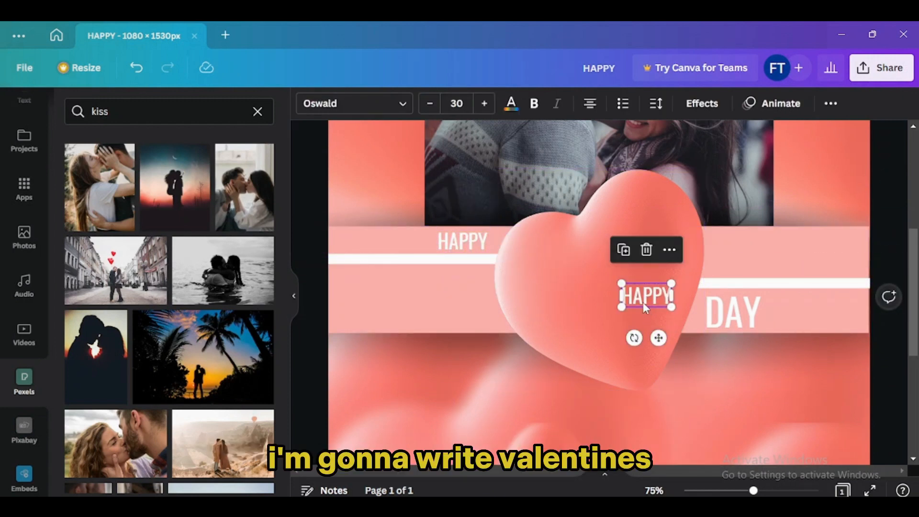
double_click(643, 303)
type("valentines")
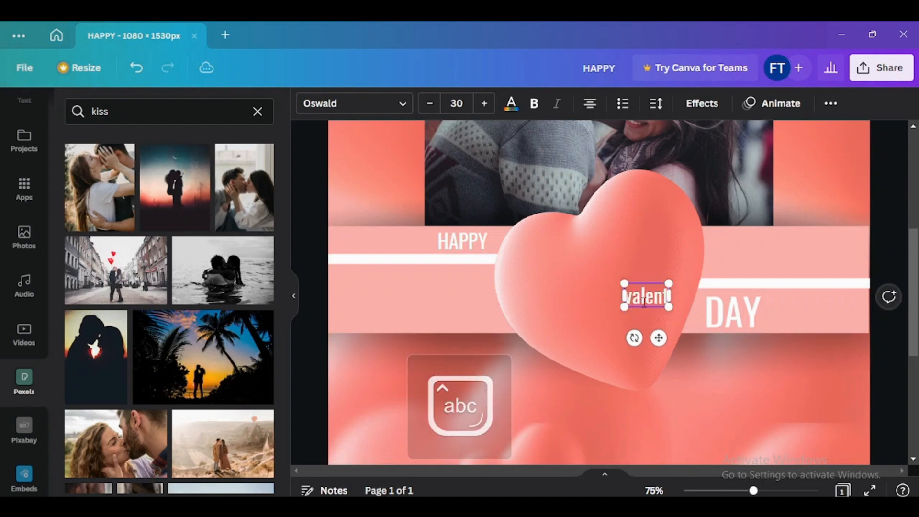
Step: Set the "valentines" text to the Malibu Ring font at size 80
left_click(403, 103)
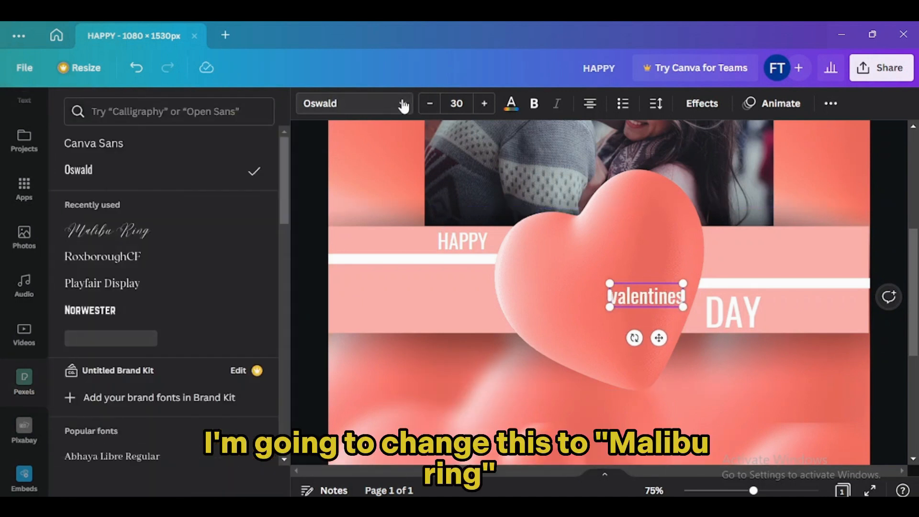
left_click(99, 239)
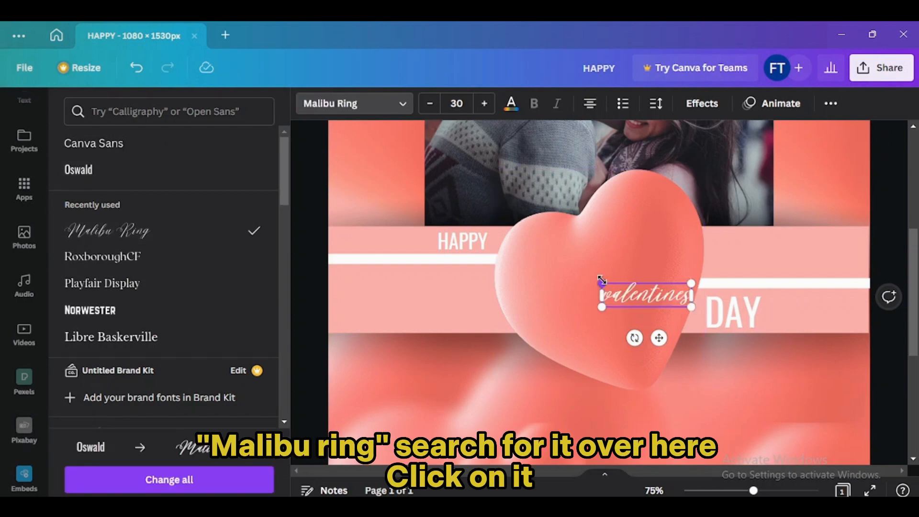
left_click_drag(598, 280, 560, 272)
left_click(455, 103)
type("80")
left_click(843, 241)
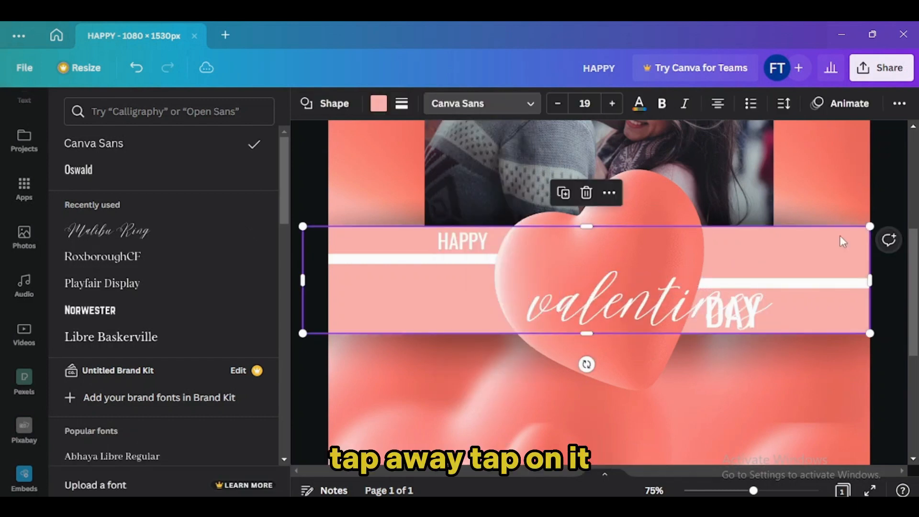
Step: Move "valentines" up and left so it is centred across the heart between "HAPPY" and "DAY"
left_click(649, 319)
left_click_drag(635, 307, 582, 271)
left_click(795, 232)
Step: Reduce the "valentines" text to font size 65 so it fits within the heart
key("ctrl+minus")
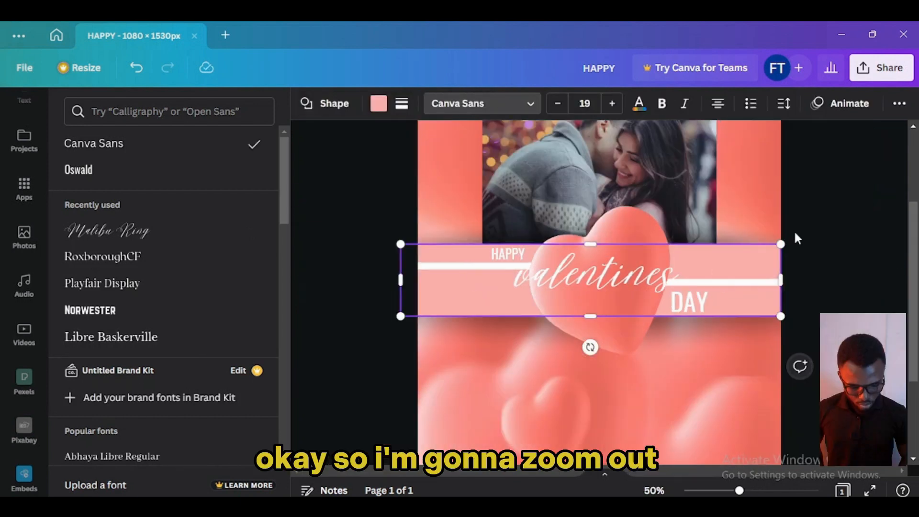
key("ctrl+minus")
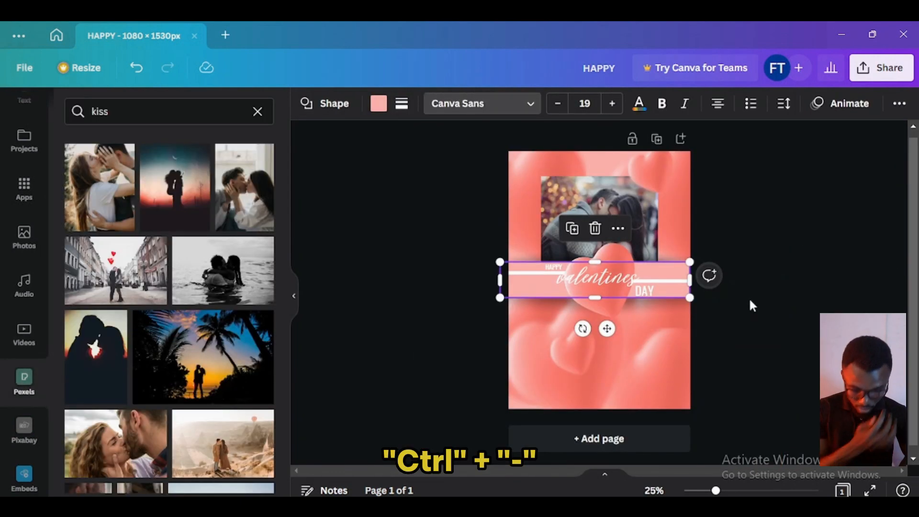
left_click(612, 271)
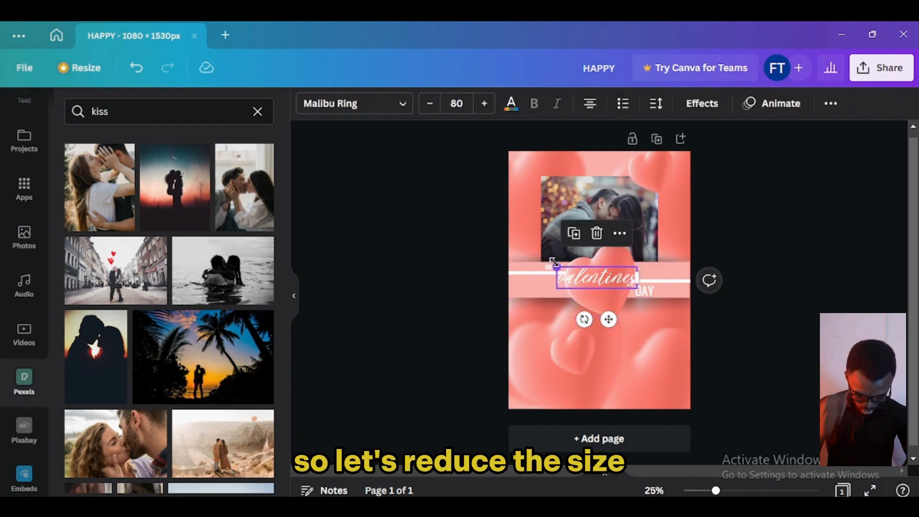
left_click_drag(555, 265, 560, 267)
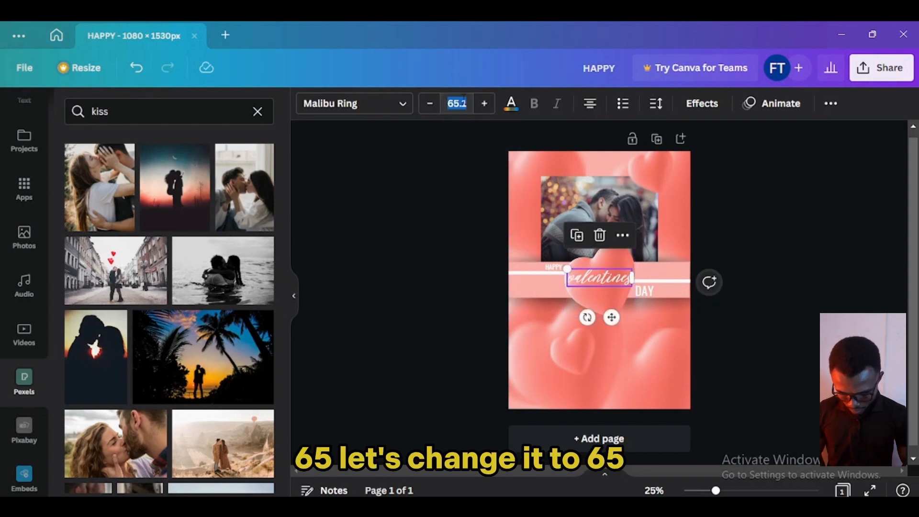
key("Return")
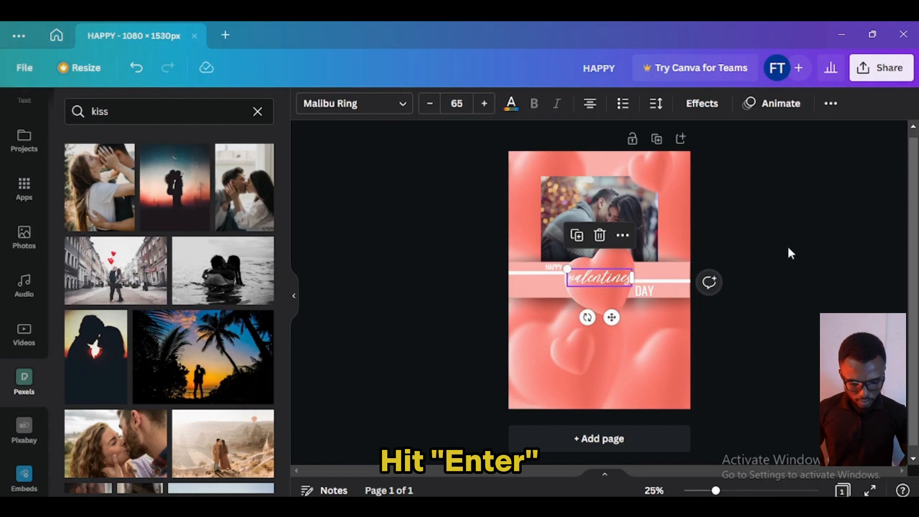
Step: Apply the Lift effect at intensity 100 to "valentines" and "HAPPY", and add the Lift effect to "DAY" as well
left_click(694, 105)
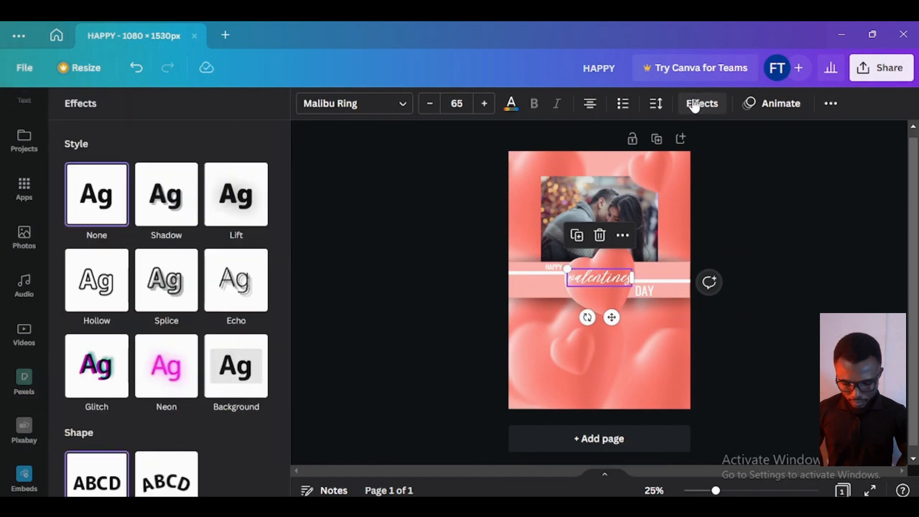
left_click(235, 196)
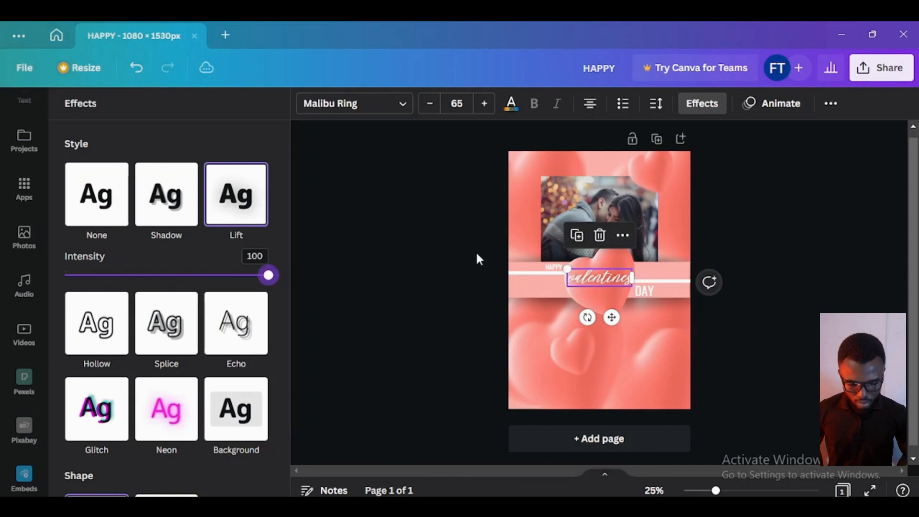
left_click(554, 268)
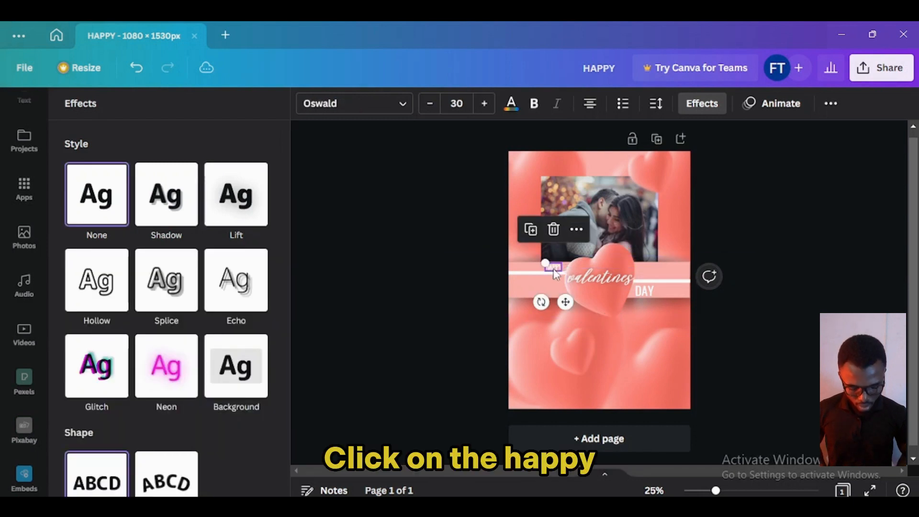
key("ctrl+plus")
key("ctrl+plus")
key("ctrl+plus")
key("ctrl+plus")
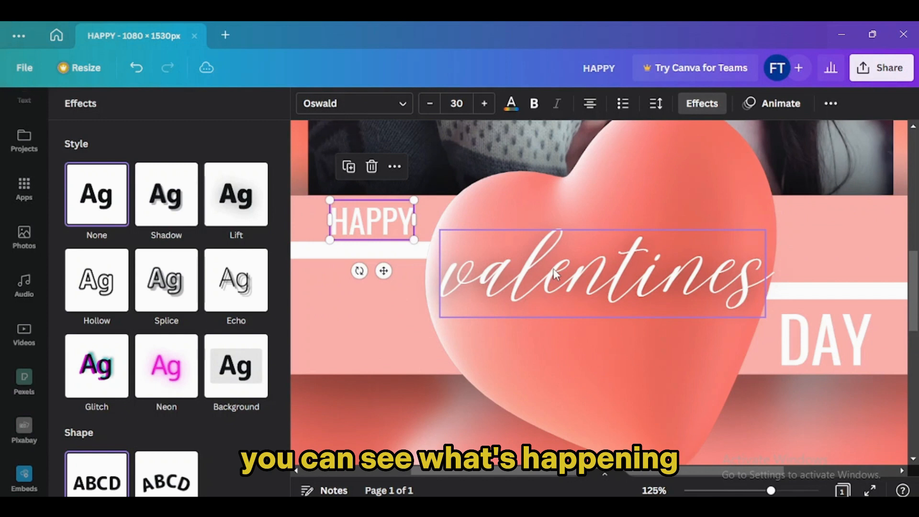
left_click(261, 219)
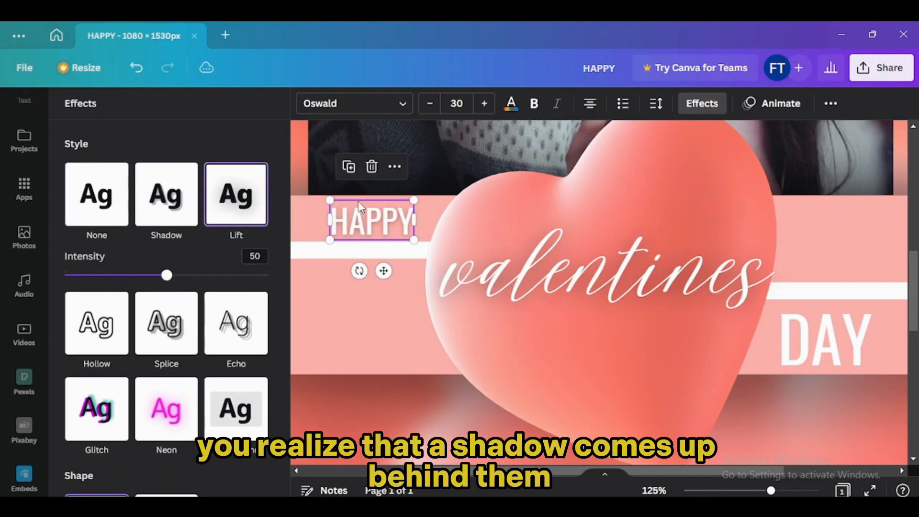
left_click_drag(168, 277, 267, 271)
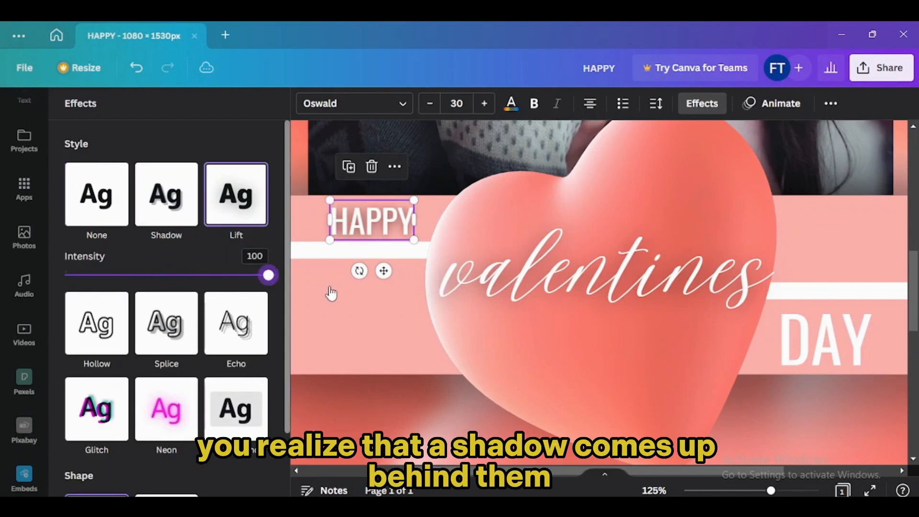
left_click(824, 338)
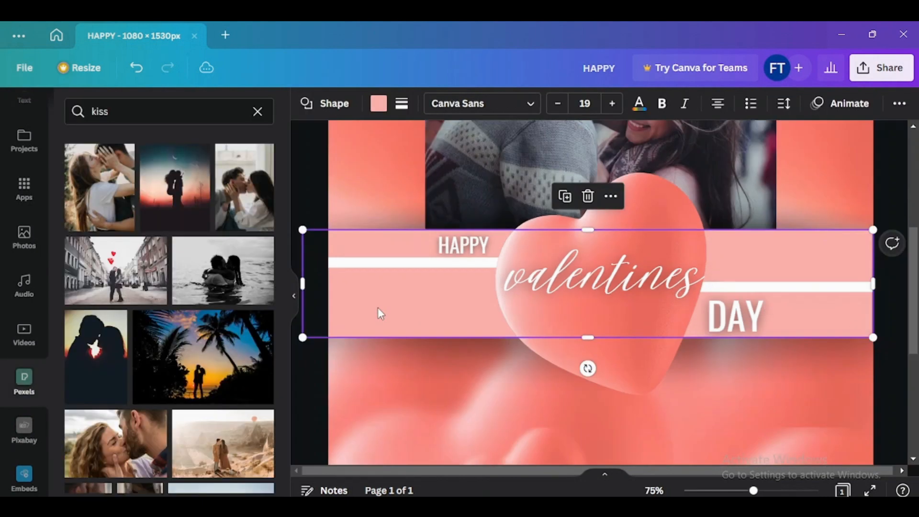
Step: Duplicate "HAPPY" onto the upper-left corner of the couple photo and change the copy to "14"
key("ctrl+minus")
key("ctrl+minus")
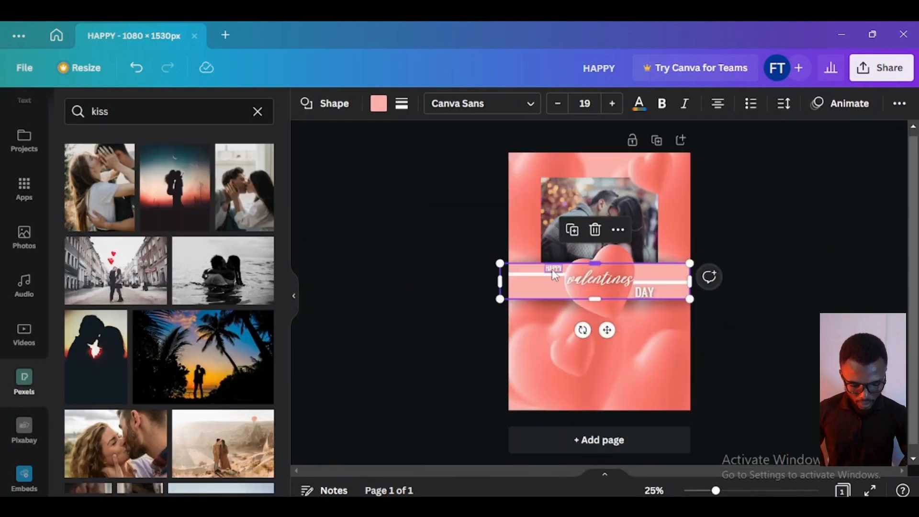
left_click(554, 271)
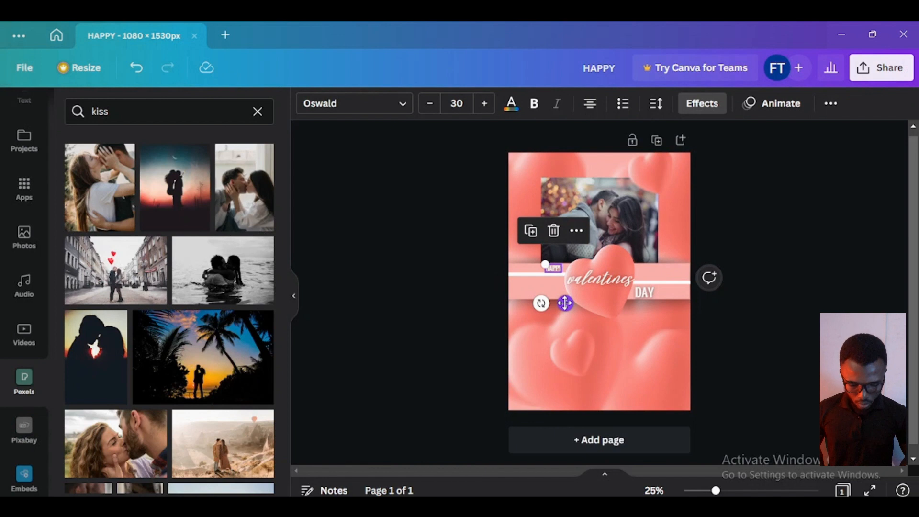
left_click_drag(565, 303, 568, 216)
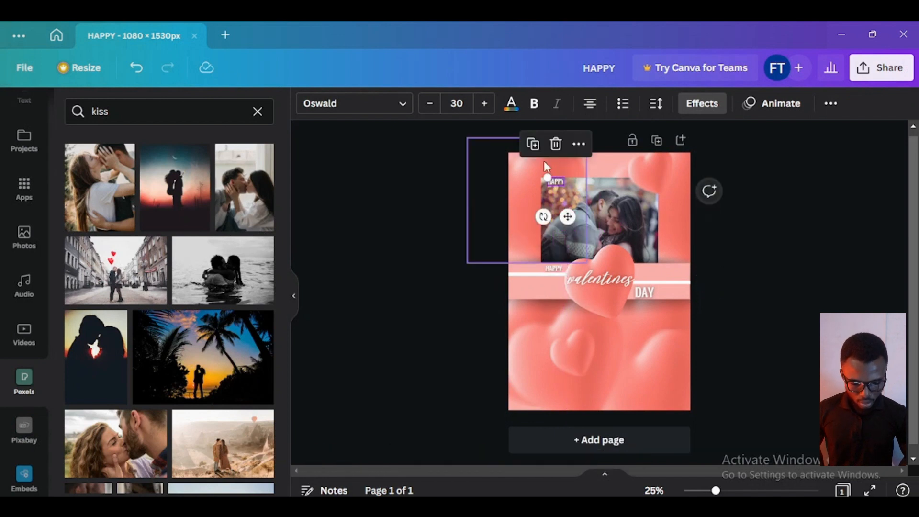
double_click(556, 179)
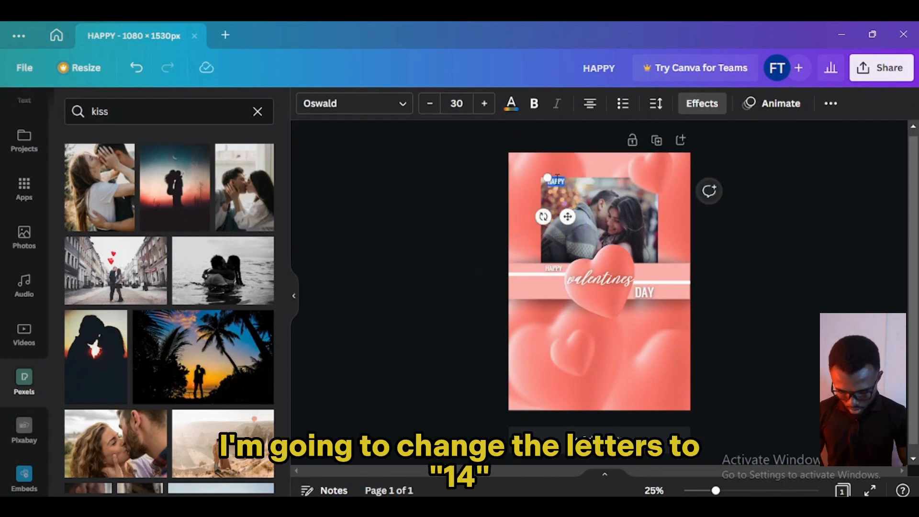
key("BackSpace")
key("ctrl+plus")
key("ctrl+plus")
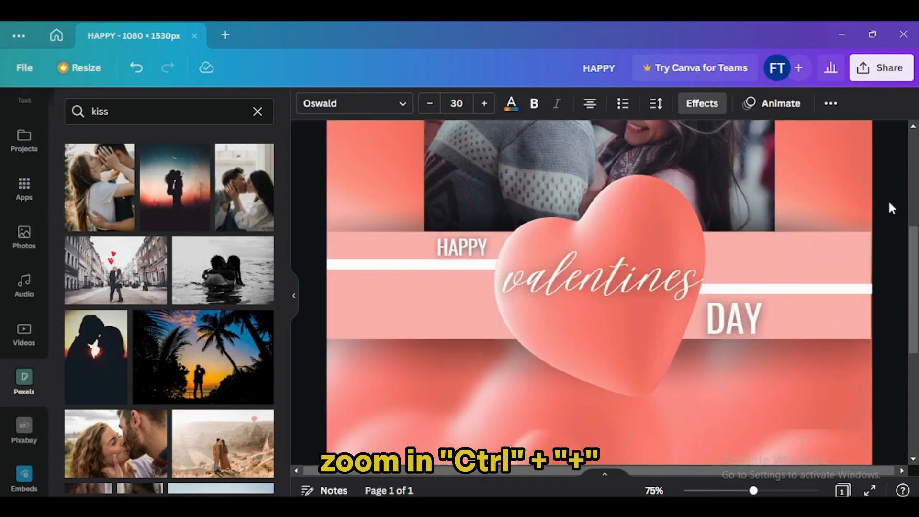
Step: Duplicate "14" just below itself, change the copy to "FEB" and shrink it to about size 15.6
left_click_drag(915, 245, 915, 150)
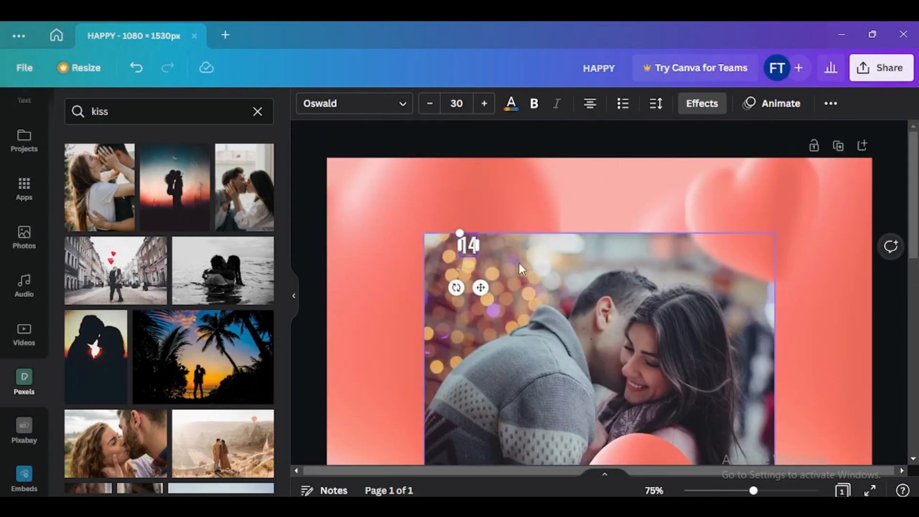
left_click_drag(483, 287, 480, 299)
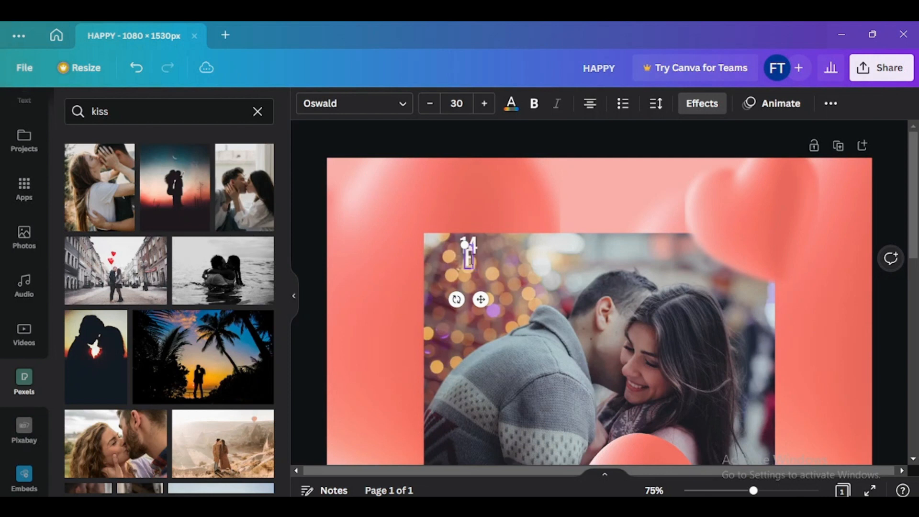
key("ctrl+plus")
key("ctrl+plus")
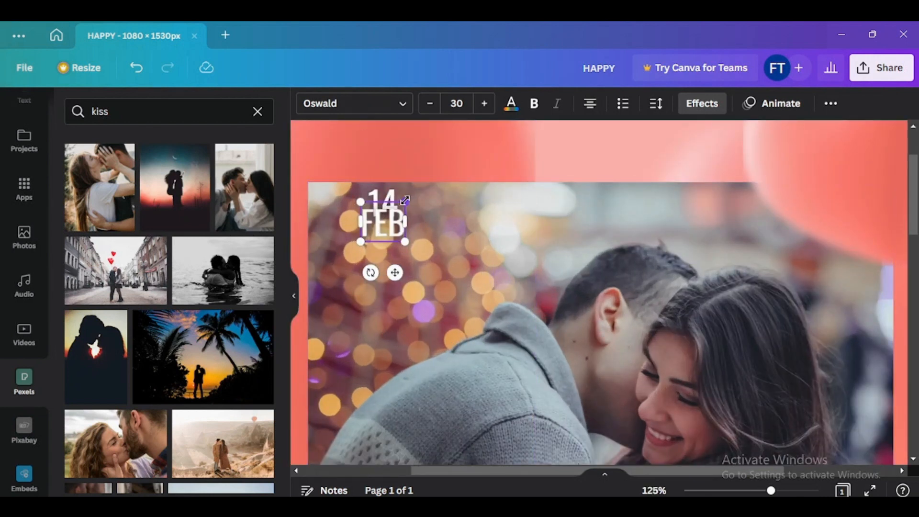
left_click_drag(405, 200, 396, 209)
left_click(383, 239)
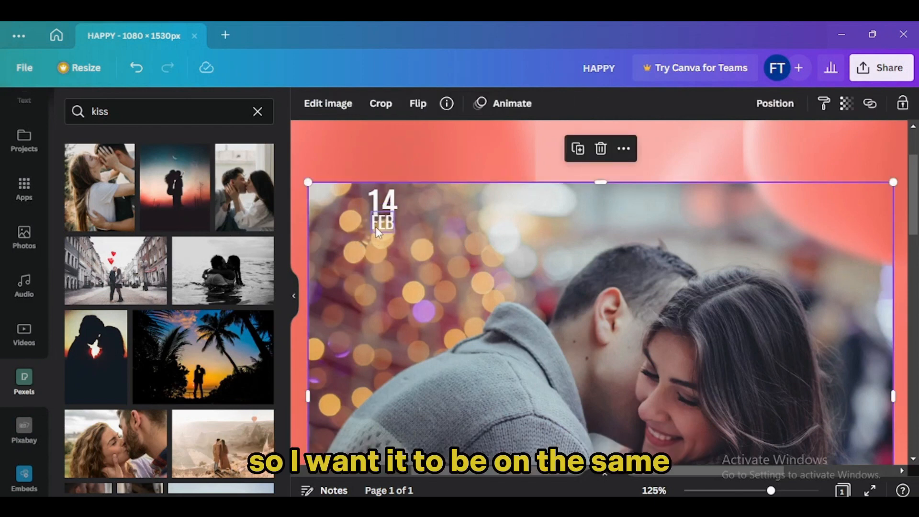
Step: Nudge "FEB" slightly right to centre it under "14", and shift the date text slightly down
left_click(376, 226)
key("Right")
key("Right")
key("Down")
key("Down")
key("Down")
key("Down")
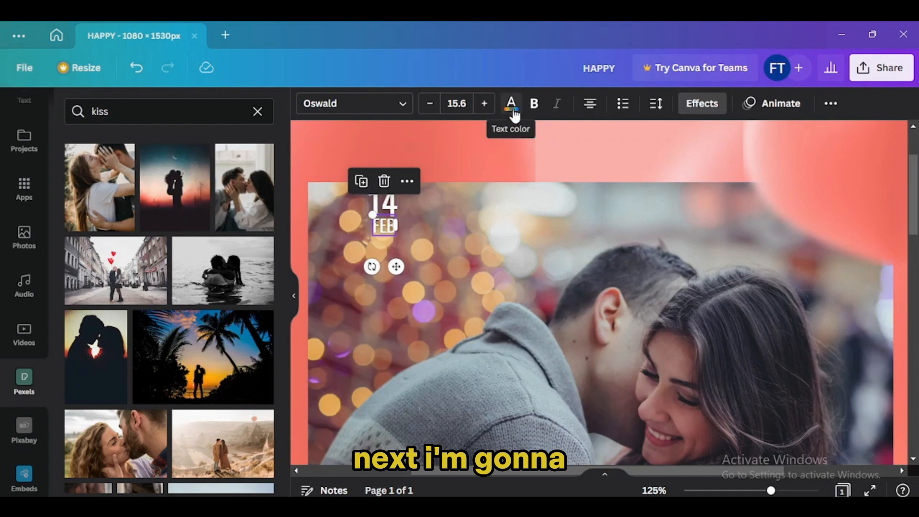
left_click(457, 103)
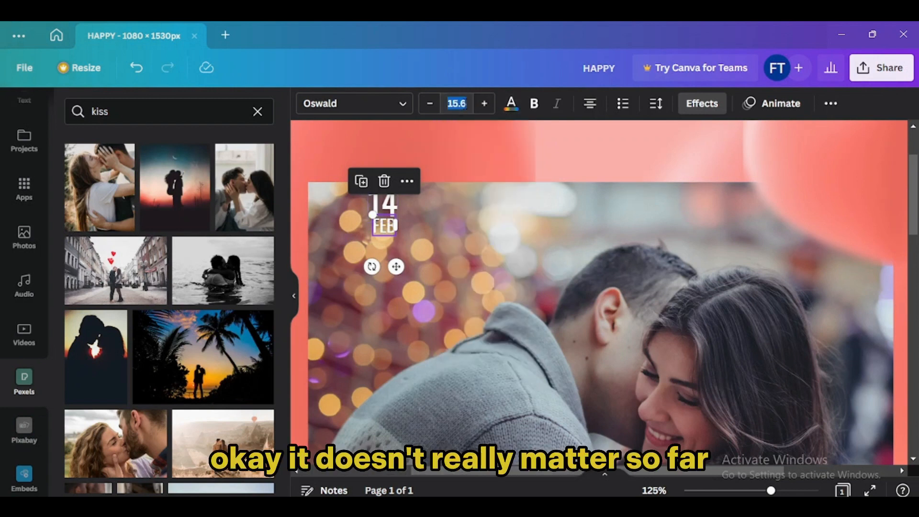
left_click(451, 229)
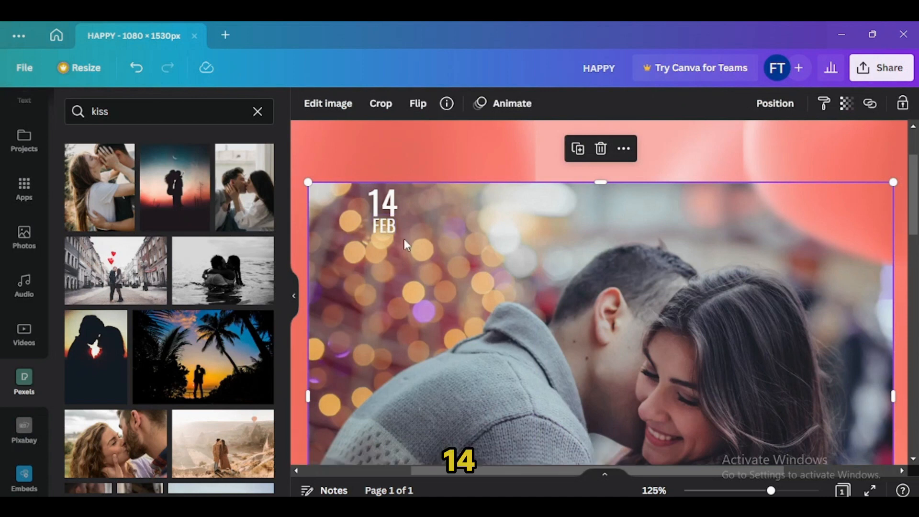
Step: Duplicate the pink greeting band and place the copy across the upper part of the couple photo
key("ctrl+minus")
key("ctrl+minus")
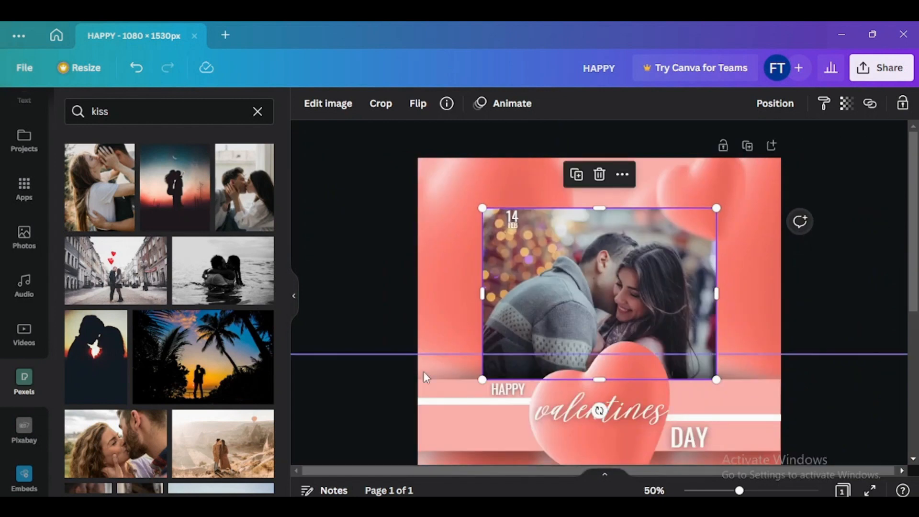
left_click(465, 412)
left_click_drag(466, 417, 465, 255)
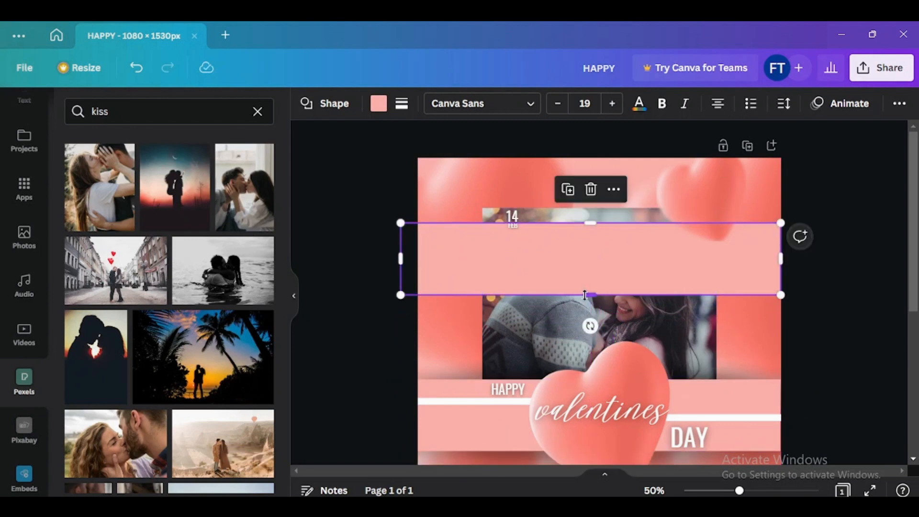
Step: Shrink the copied band from its bottom and both sides to a small rectangle fitted around the "FEB" text
left_click_drag(585, 295, 576, 240)
left_click_drag(782, 232, 525, 237)
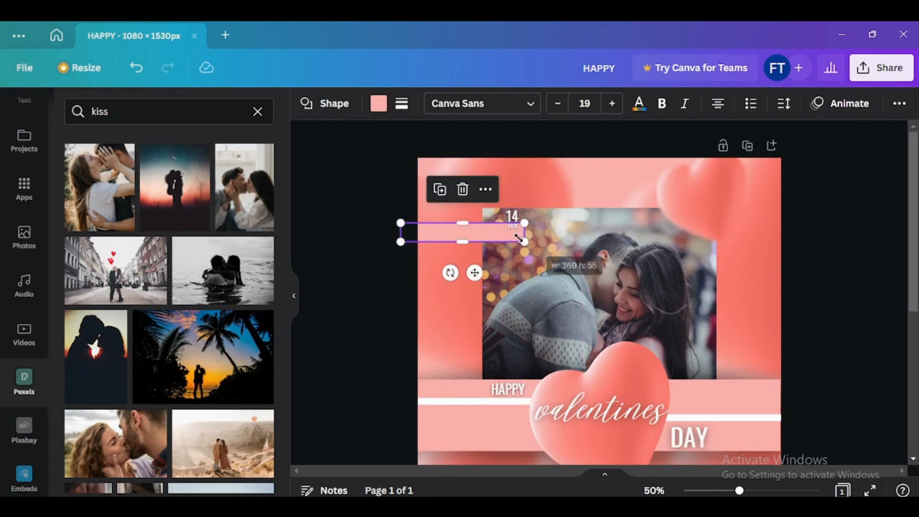
left_click_drag(400, 231, 506, 231)
key("ctrl+plus")
key("ctrl+plus")
key("ctrl+plus")
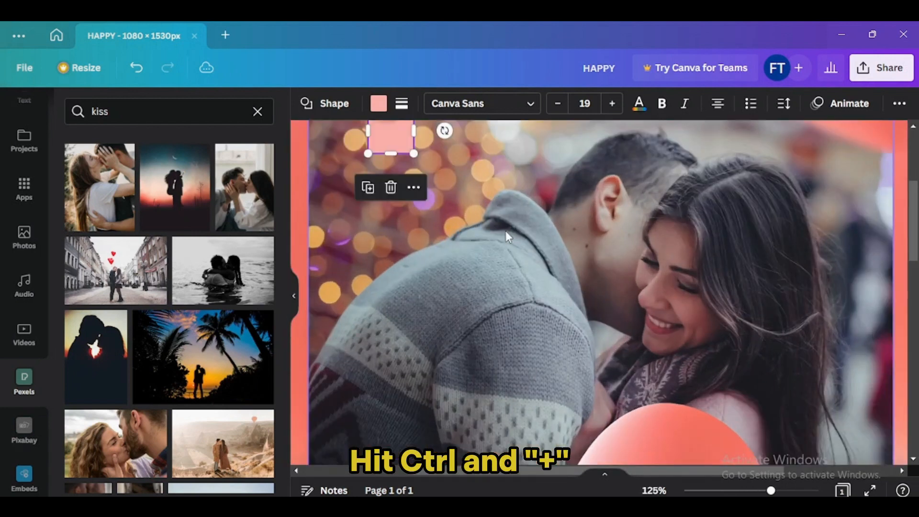
scroll(915, 232, "up", 1)
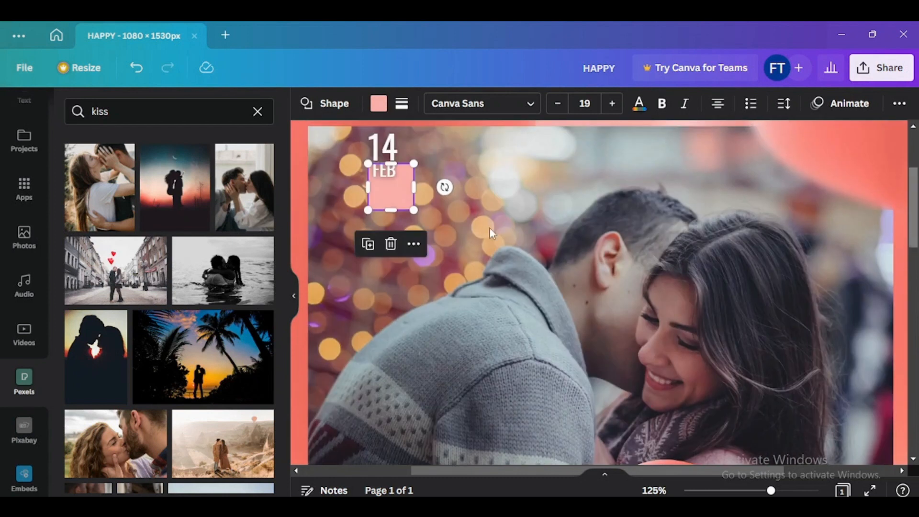
left_click_drag(393, 210, 401, 171)
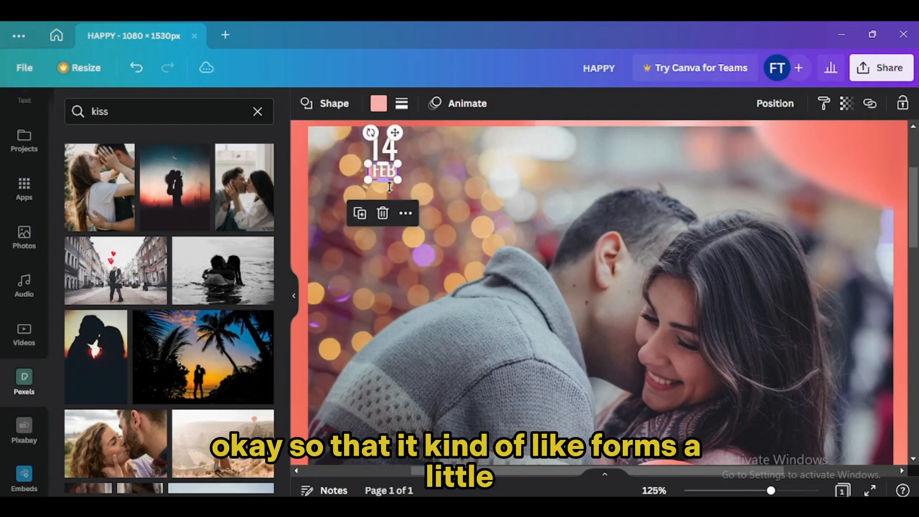
Step: Fine-tune the small rectangle's edges and the position of "FEB" so the text sits centred on the rectangle under "14"
scroll(394, 199, "right", 2)
scroll(394, 199, "left", 3)
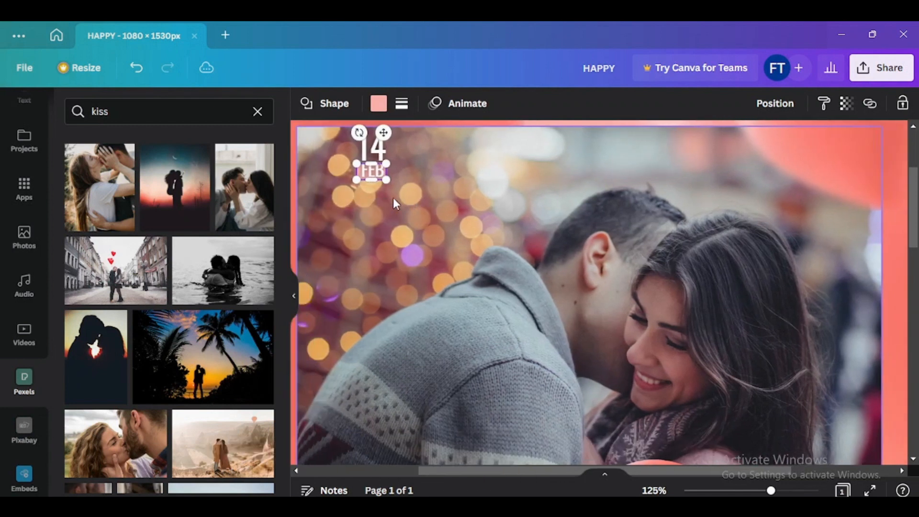
scroll(394, 199, "up", 3)
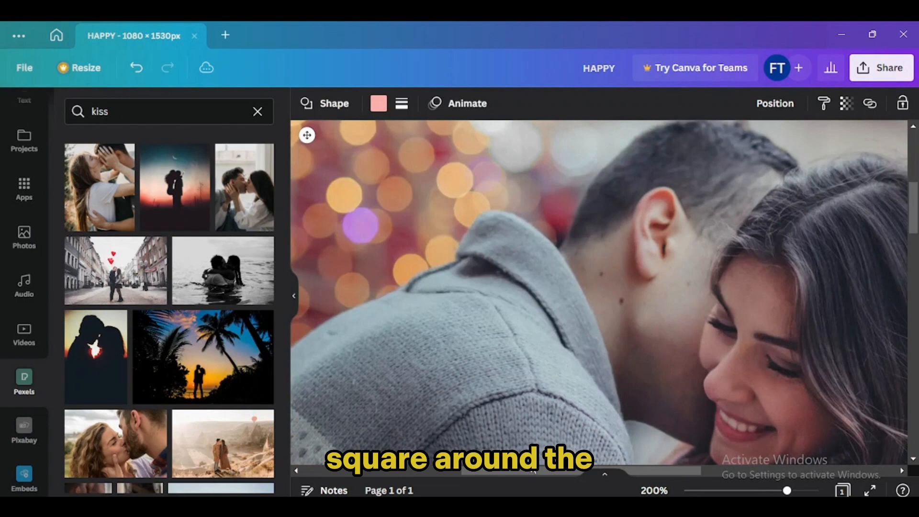
left_click_drag(522, 471, 453, 476)
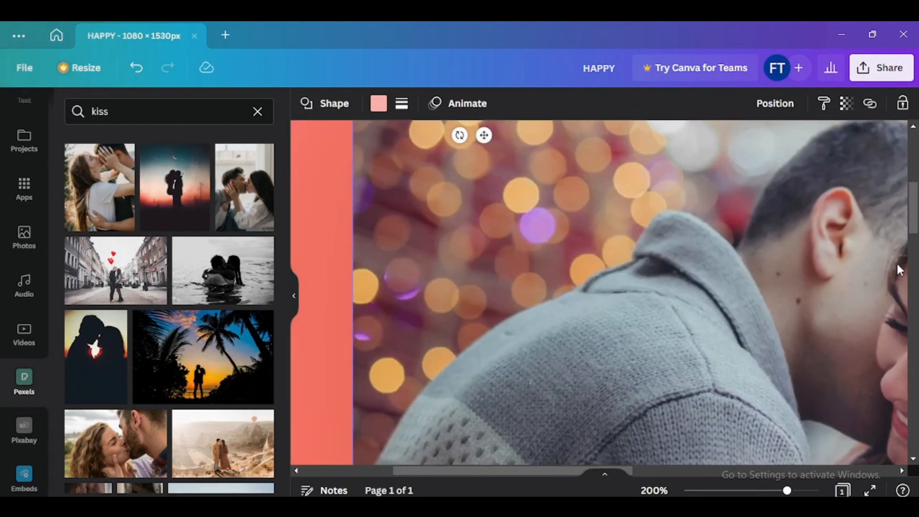
scroll(904, 205, "up", 3)
left_click(538, 265)
left_click(460, 250)
left_click(452, 254)
left_click_drag(477, 240, 456, 247)
left_click(536, 261)
left_click(474, 250)
left_click(606, 215)
left_click(451, 255)
left_click(535, 272)
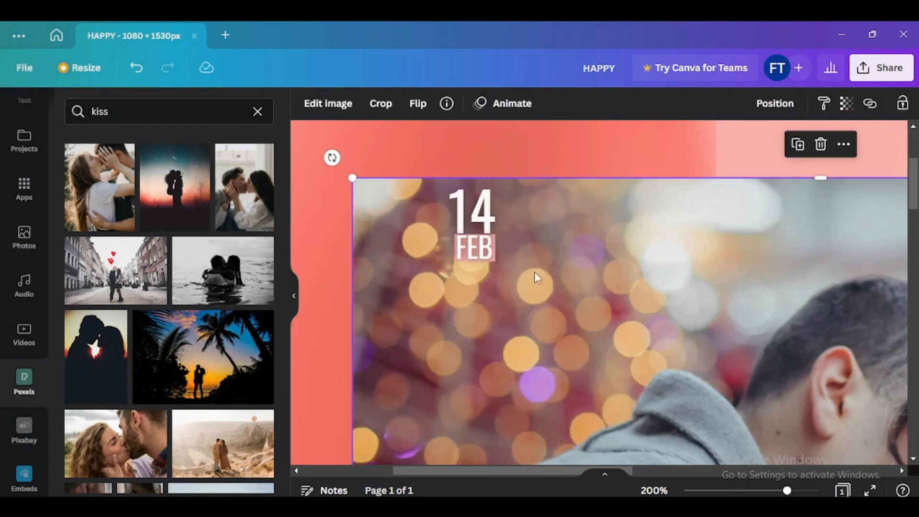
left_click(487, 250)
left_click(709, 284)
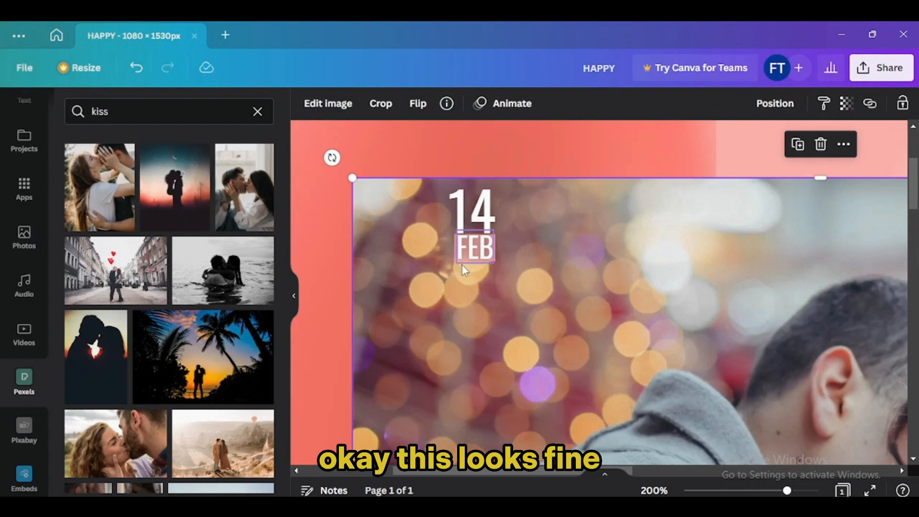
Step: Fill the small rectangle behind "FEB" with the document's white
left_click(488, 254)
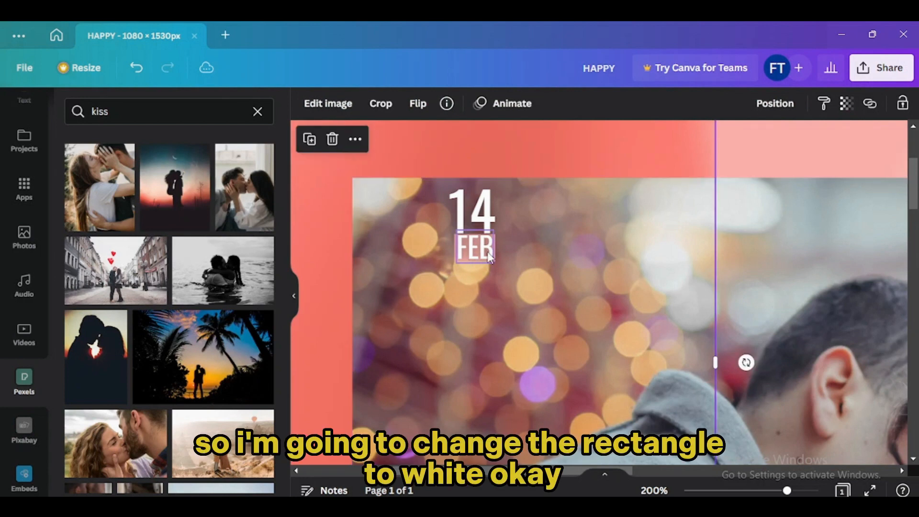
left_click(488, 251)
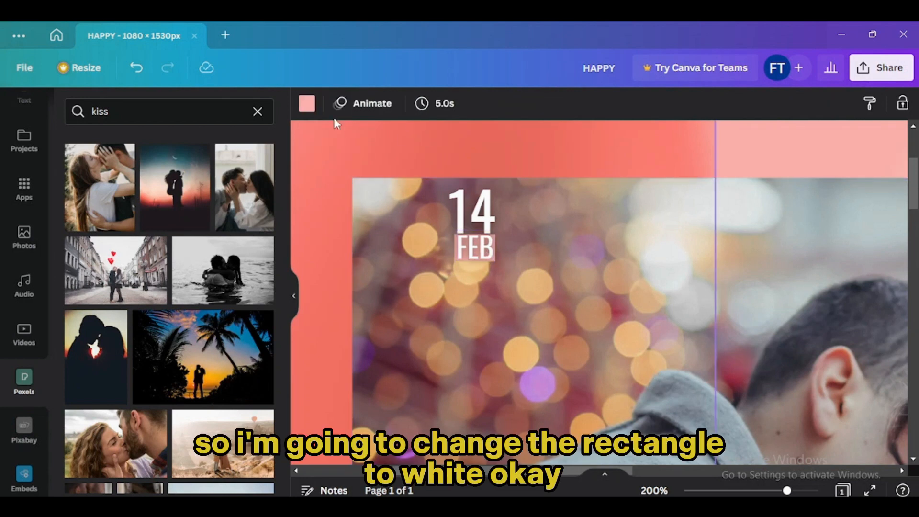
left_click(529, 278)
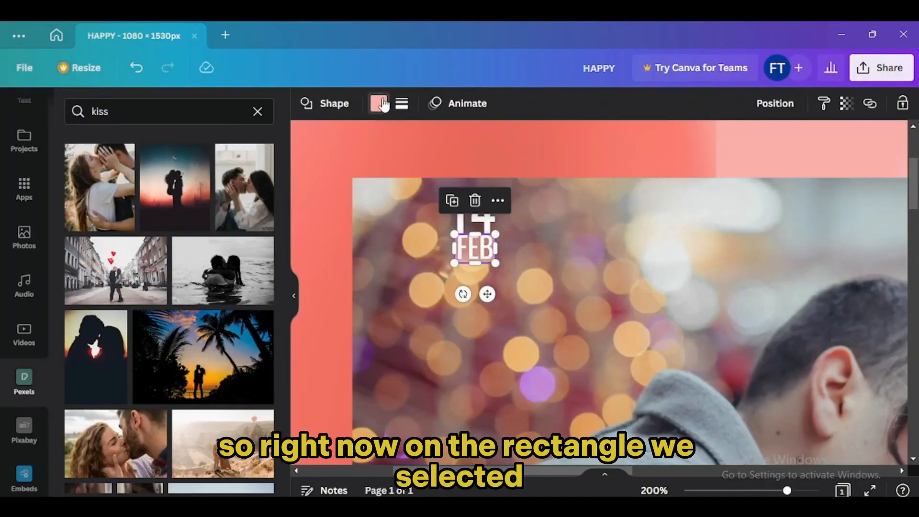
left_click(383, 104)
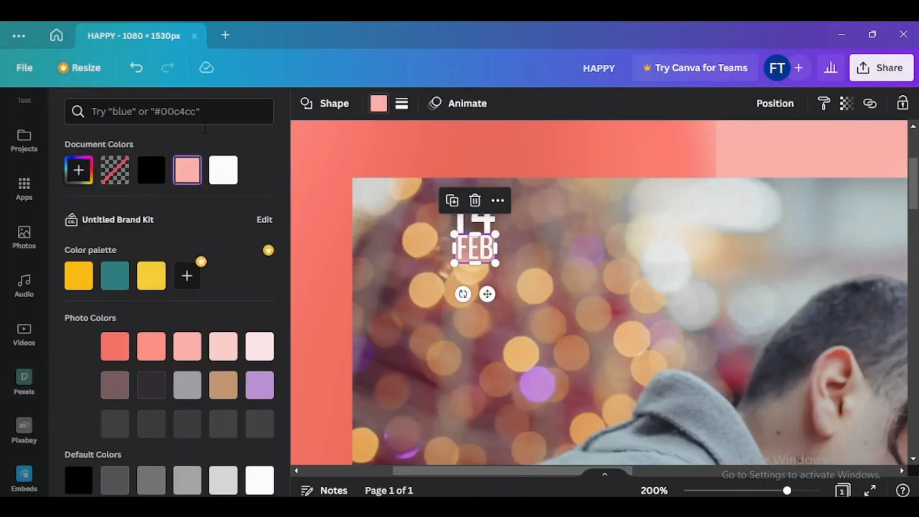
left_click(223, 170)
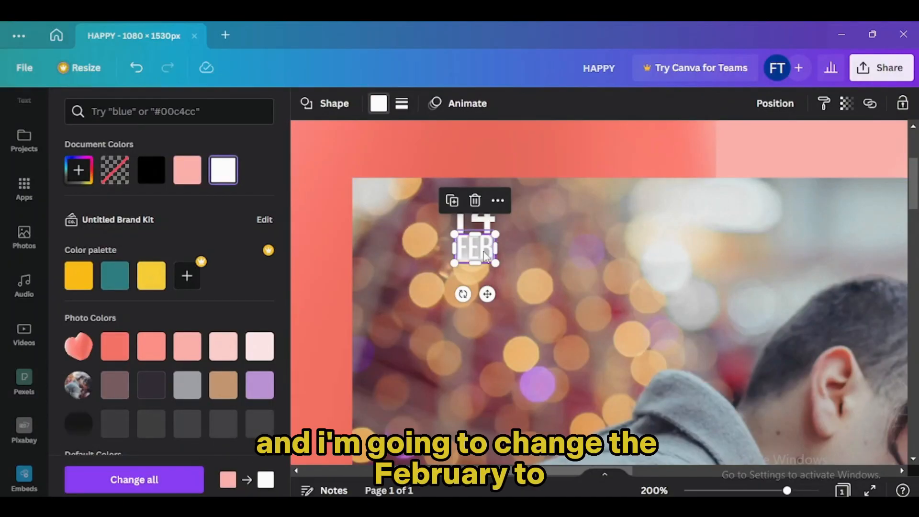
Step: Colour the "FEB" text with the document's light pink and set its text effect to None
left_click(486, 256)
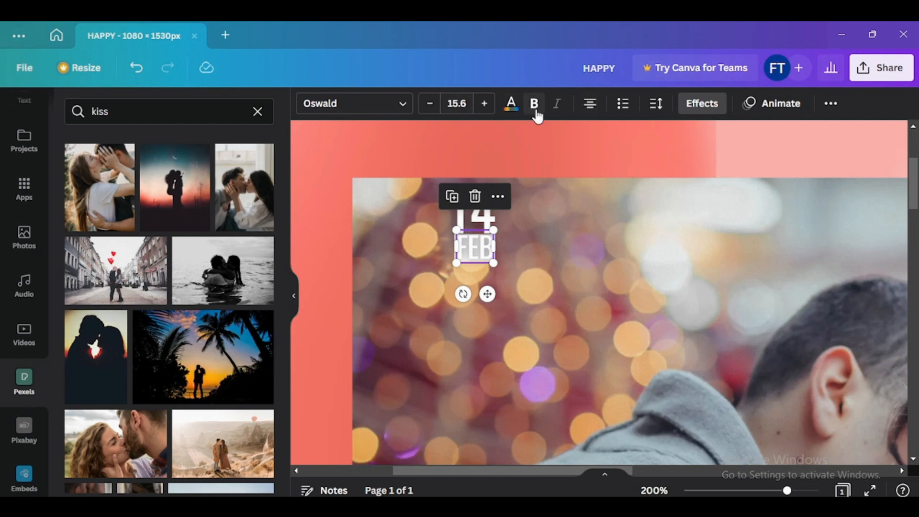
left_click(515, 111)
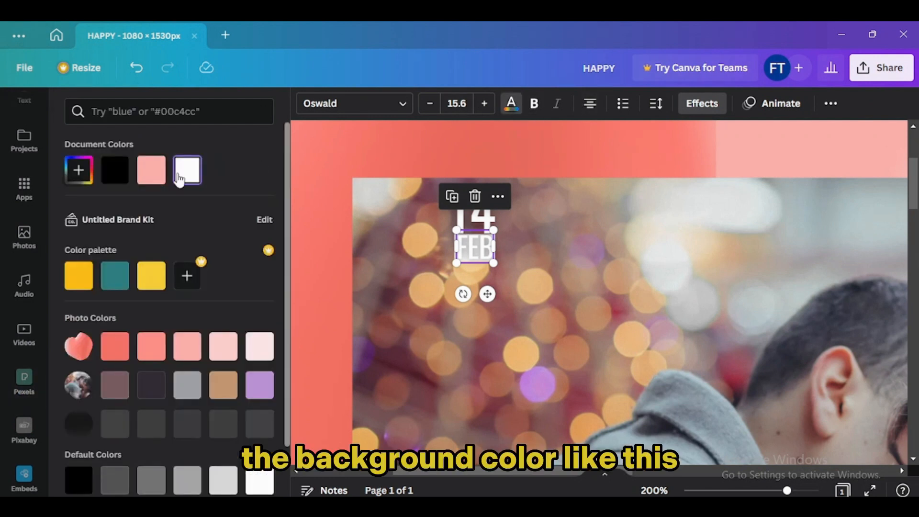
left_click(151, 171)
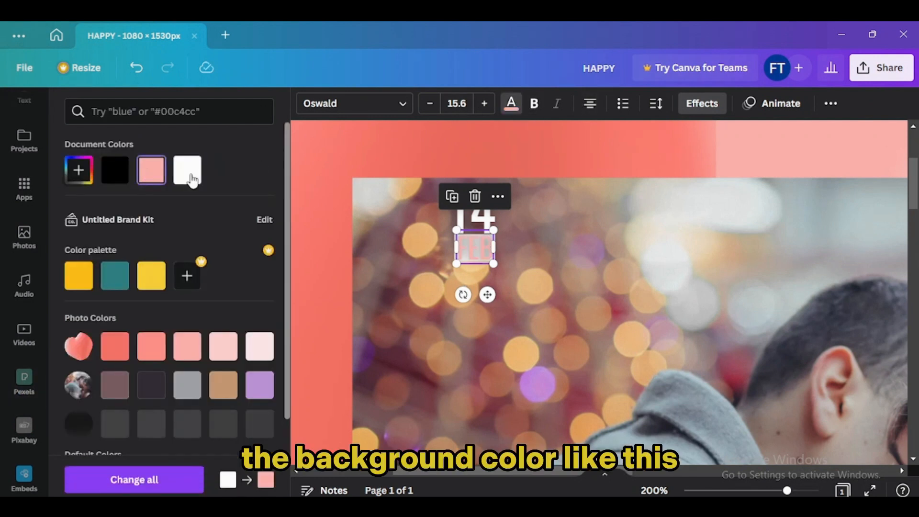
left_click(698, 105)
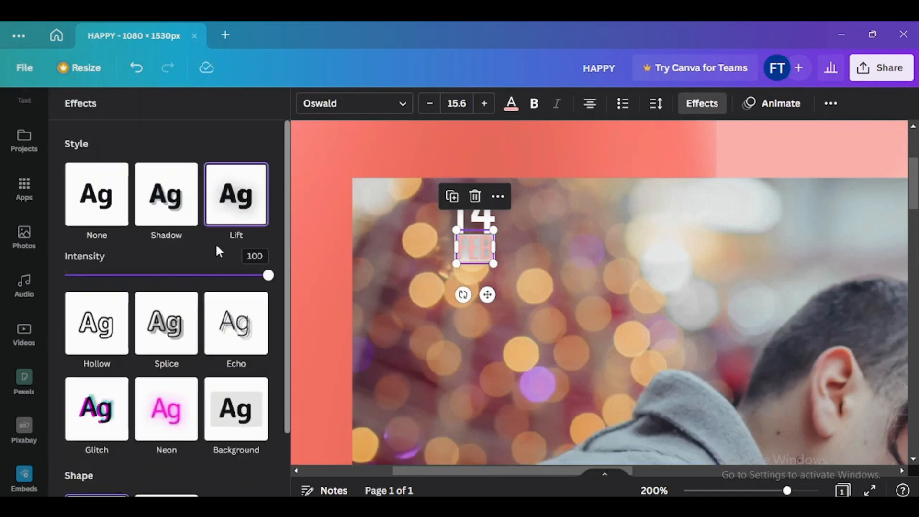
left_click(92, 192)
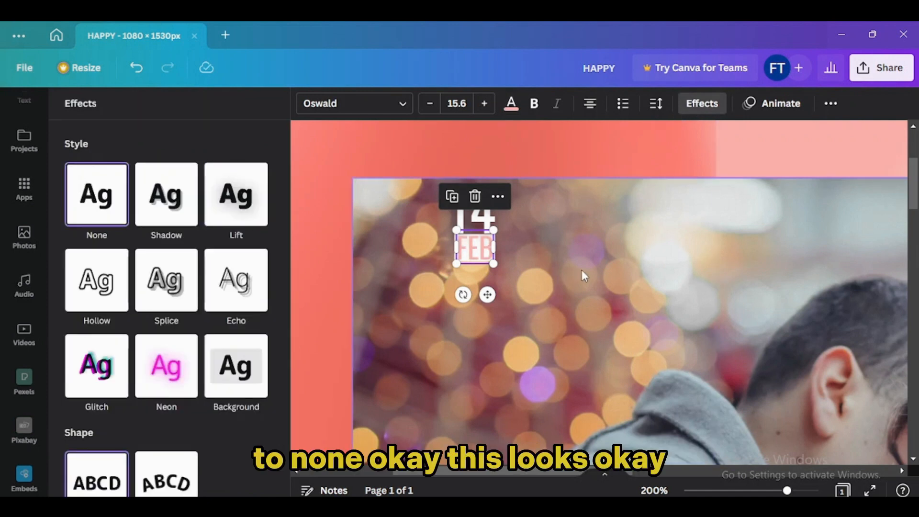
left_click(582, 270)
Step: Group "14", "FEB" and the white rectangle, and move the group into the couple photo's upper-left corner
left_click(478, 252)
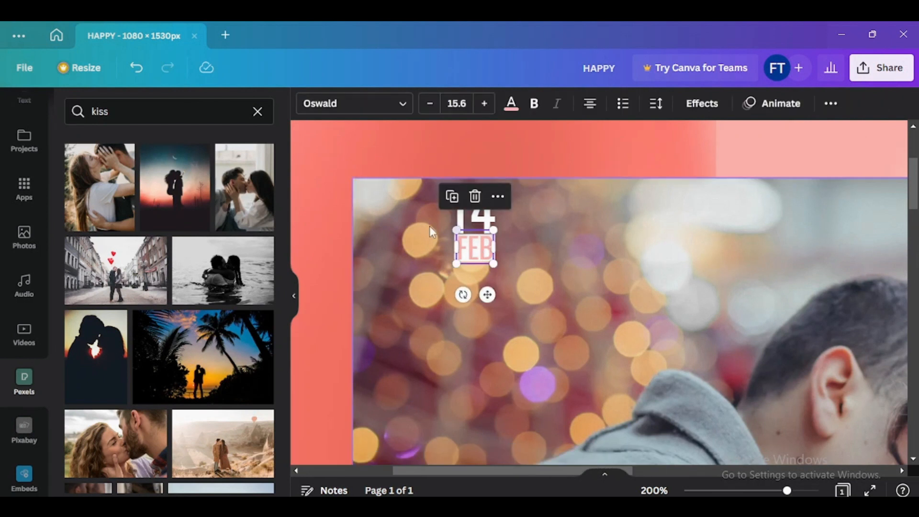
left_click(467, 254, "ctrl")
key("shift")
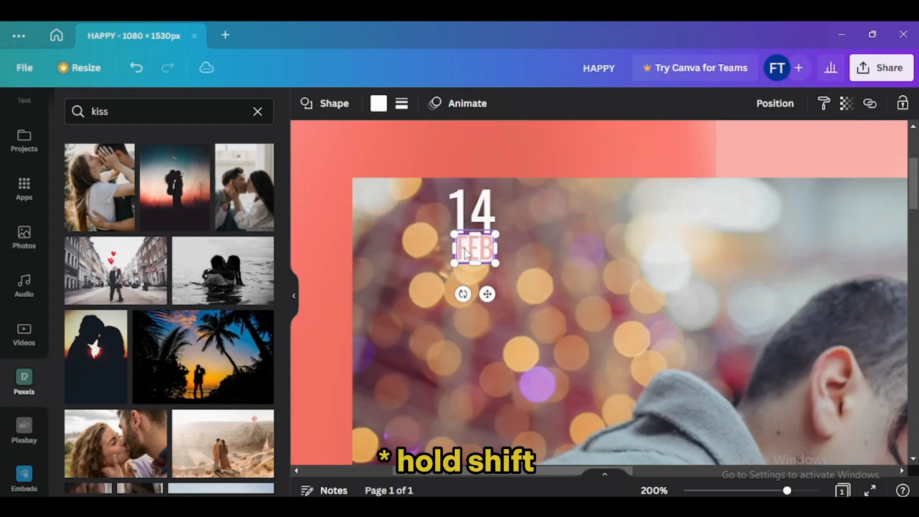
left_click(465, 249, "shift")
left_click(485, 218, "shift")
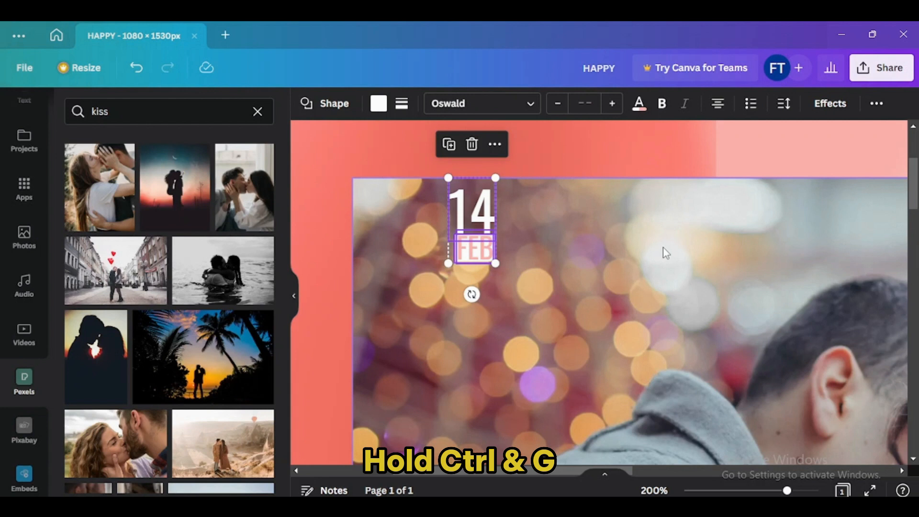
key("ctrl+g")
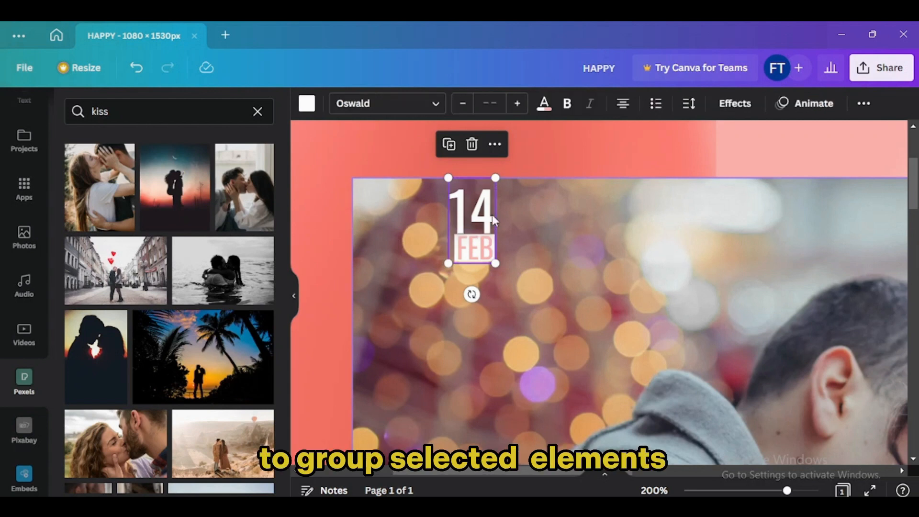
left_click_drag(484, 220, 389, 220)
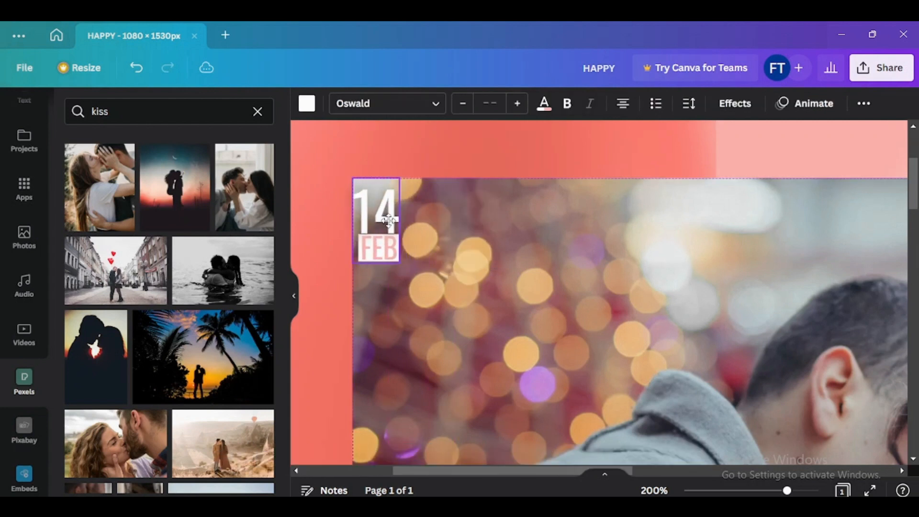
left_click(484, 231)
Step: Duplicate the grouped date onto the lower-right area of the poster, below the greeting band
key("ctrl+minus")
key("ctrl+minus")
key("ctrl+minus")
key("ctrl+minus")
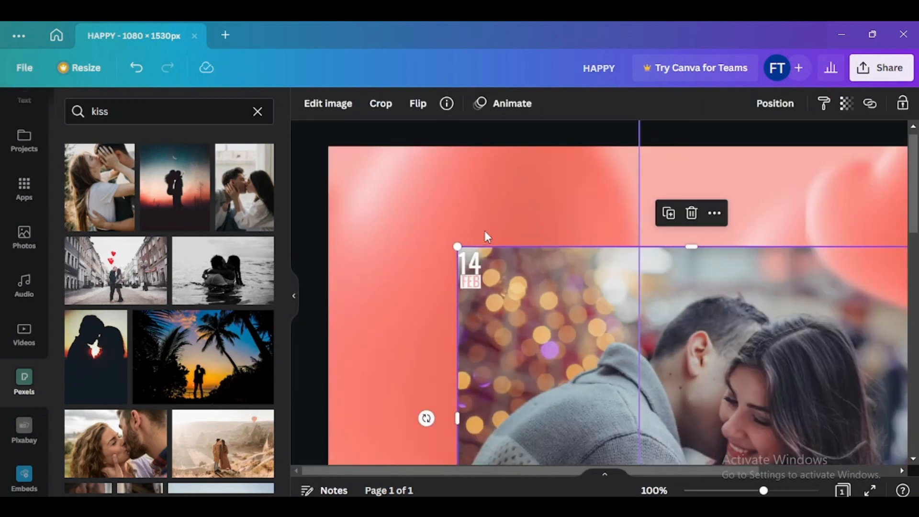
key("ctrl+minus")
key("ctrl+minus")
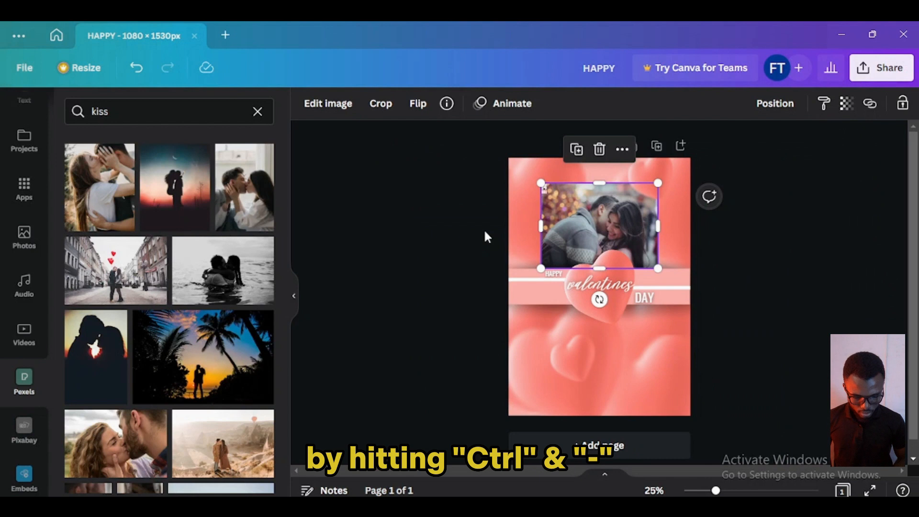
left_click(758, 255)
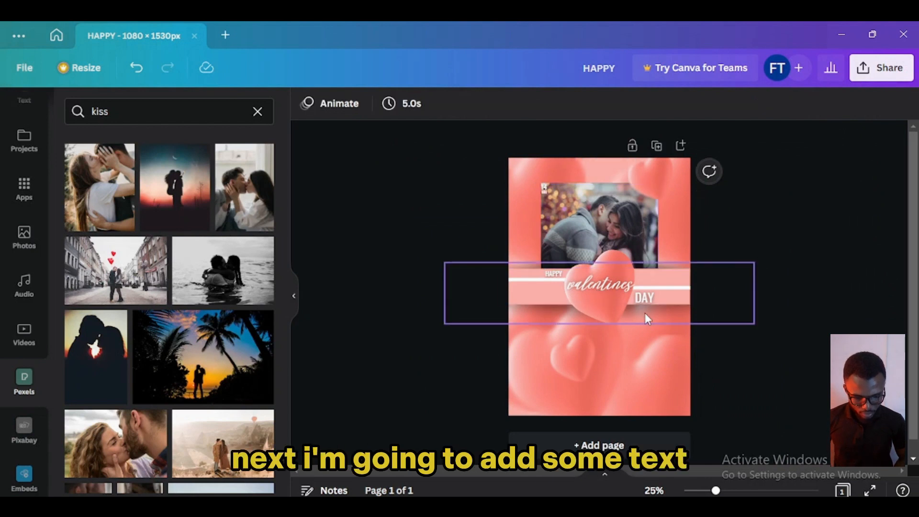
left_click(544, 189)
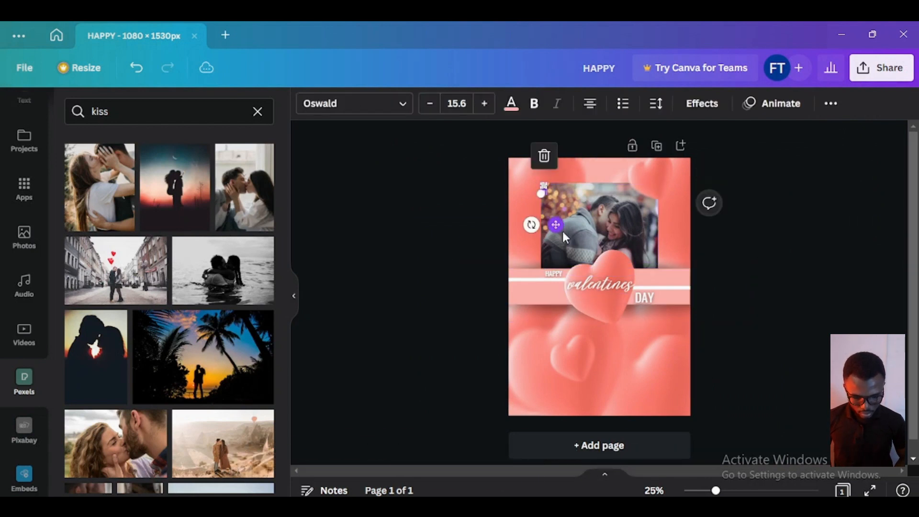
left_click_drag(607, 296, 649, 412)
scroll(648, 412, "up", 5)
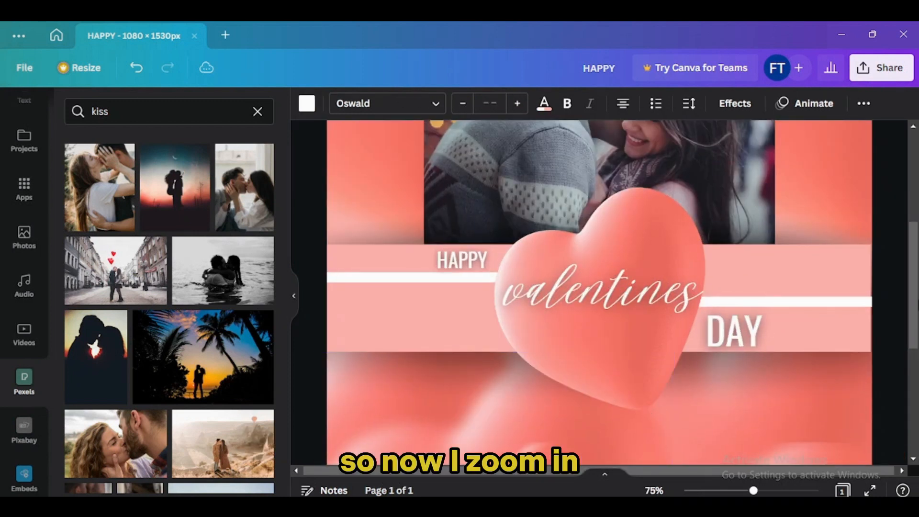
left_click_drag(913, 287, 912, 393)
Step: Ungroup the copied date and delete the "FEB" text from it
key("ctrl+shift+g")
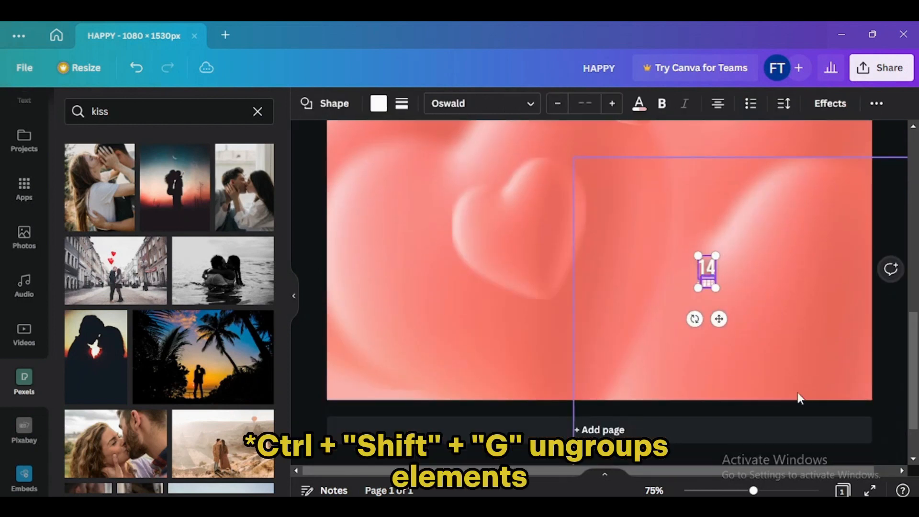
left_click(711, 273)
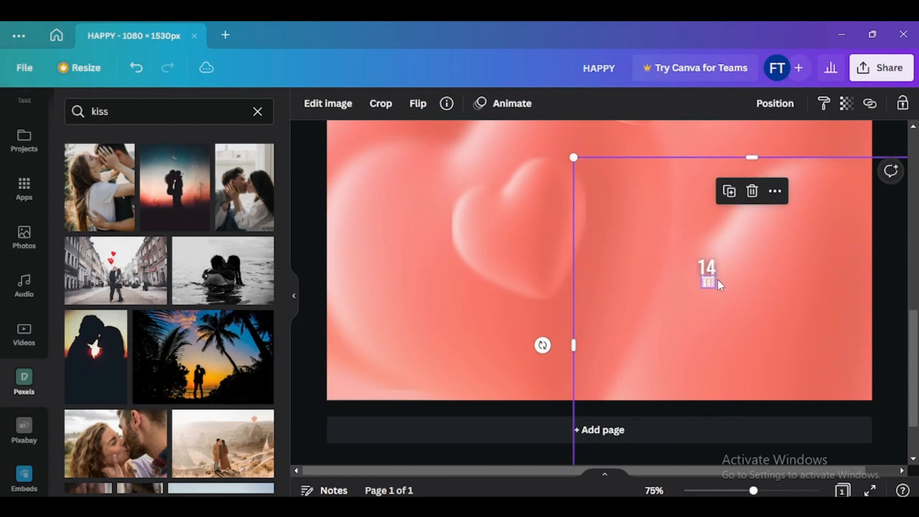
left_click(712, 284)
key("Delete")
Step: Delete the white rectangle from the copied date and change its "14" text to "TO:"
left_click(711, 283)
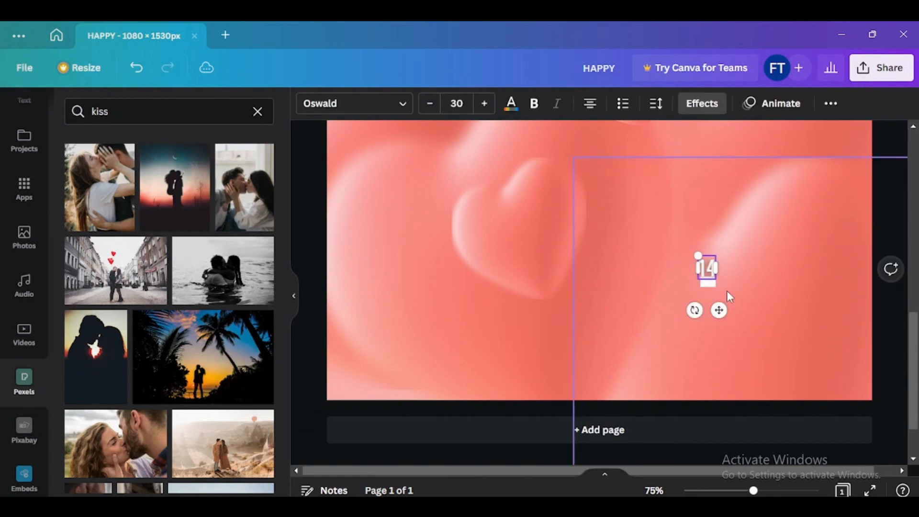
left_click(702, 284)
left_click(704, 283)
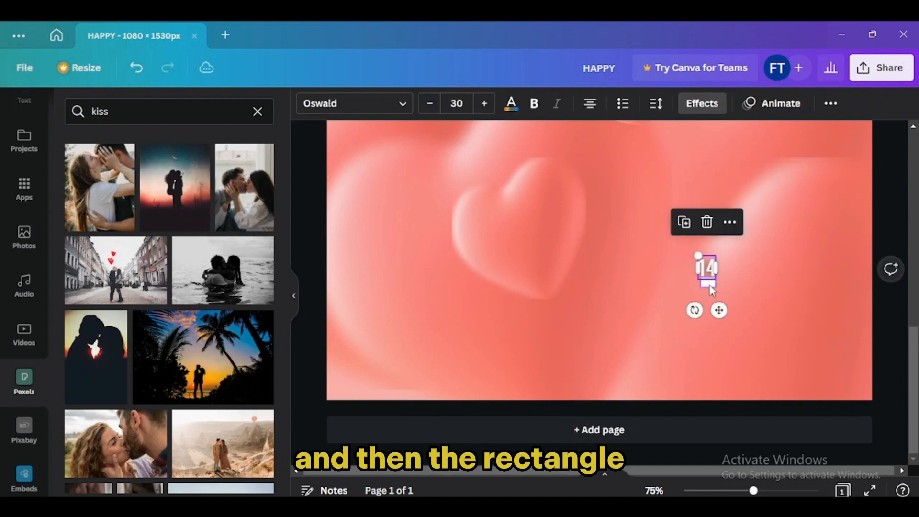
left_click(710, 285)
key("Delete")
left_click(709, 268)
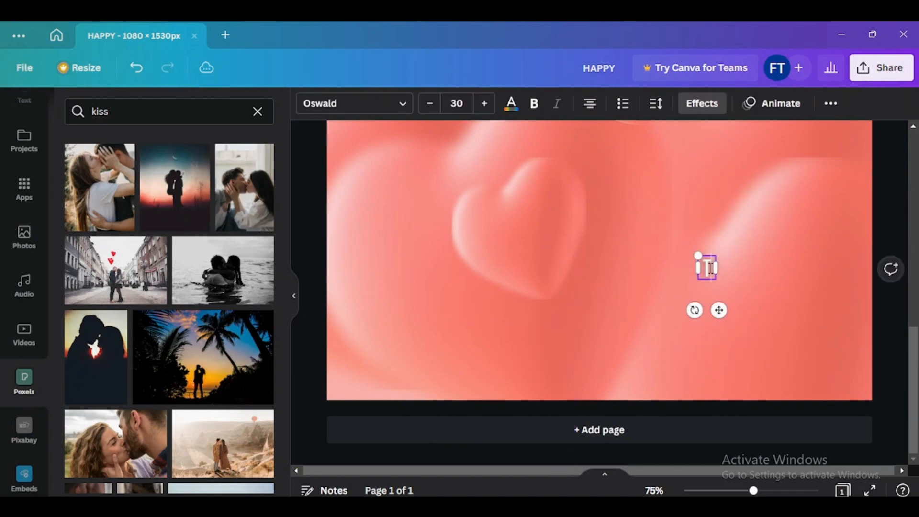
left_click_drag(718, 288, 733, 286)
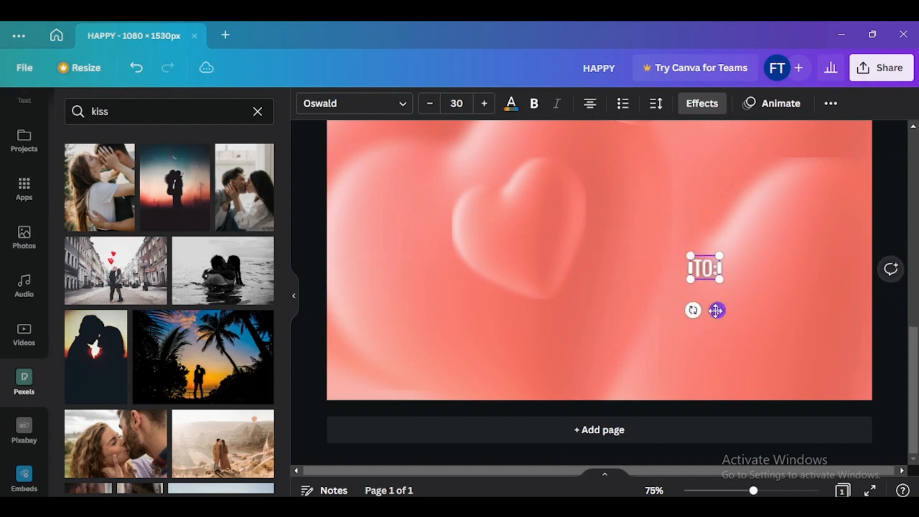
Step: Duplicate the "TO:" text, replace the copy's wording with the recipient's first name, and place it below "TO:"
key("ctrl+d")
double_click(739, 291)
type("Jason")
left_click_drag(752, 289, 790, 298)
left_click(770, 268)
Step: Set the recipient name's font to Malibu Ring and adjust its placement below "TO:"
left_click(745, 290)
left_click(330, 106)
left_click(108, 171)
mouse_move(770, 331)
left_mouse_down()
mouse_move(747, 337)
mouse_move(755, 335)
left_mouse_up()
Step: Shift the recipient name closer beneath the "TO:" text
scroll(756, 335, "down", 5)
left_click(756, 335)
left_click(636, 364)
left_click(740, 381)
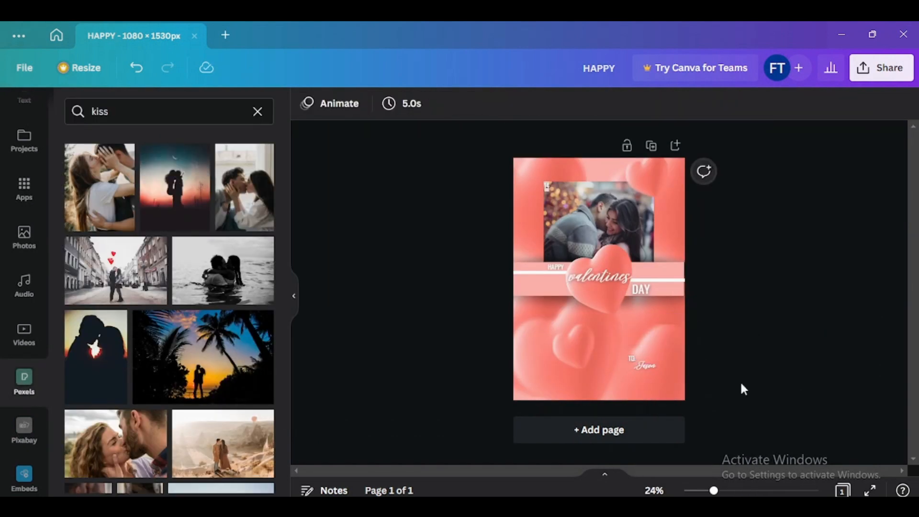
left_click(631, 359)
left_click(651, 370)
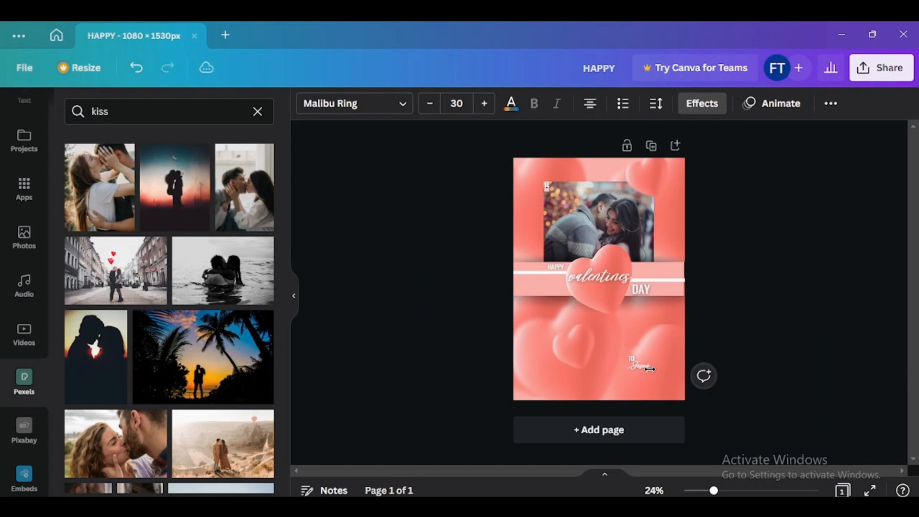
key("ctrl+z")
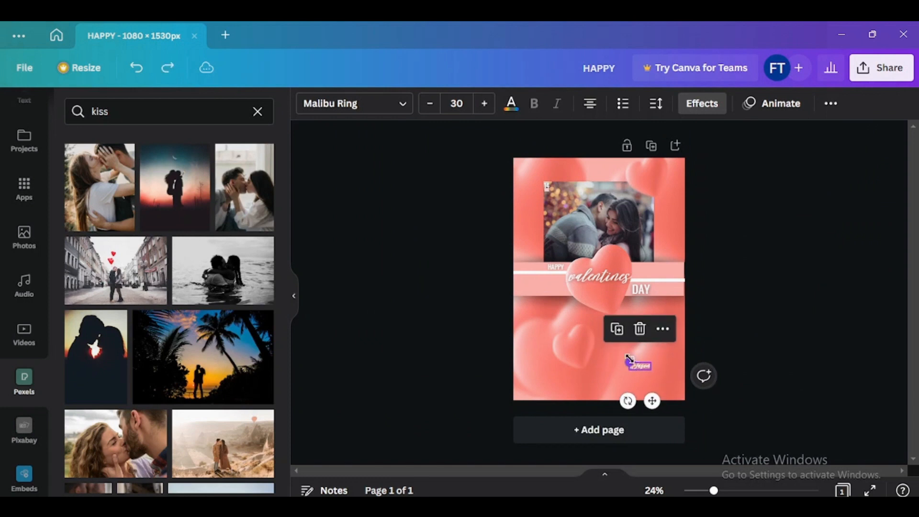
left_click(762, 354)
Step: Move "TO:" and the recipient name together further toward the poster's lower-right corner
scroll(763, 355, "up", 3)
scroll(764, 355, "down", 1)
left_click(669, 392)
left_click(693, 407, "shift")
left_click_drag(695, 398, 695, 407)
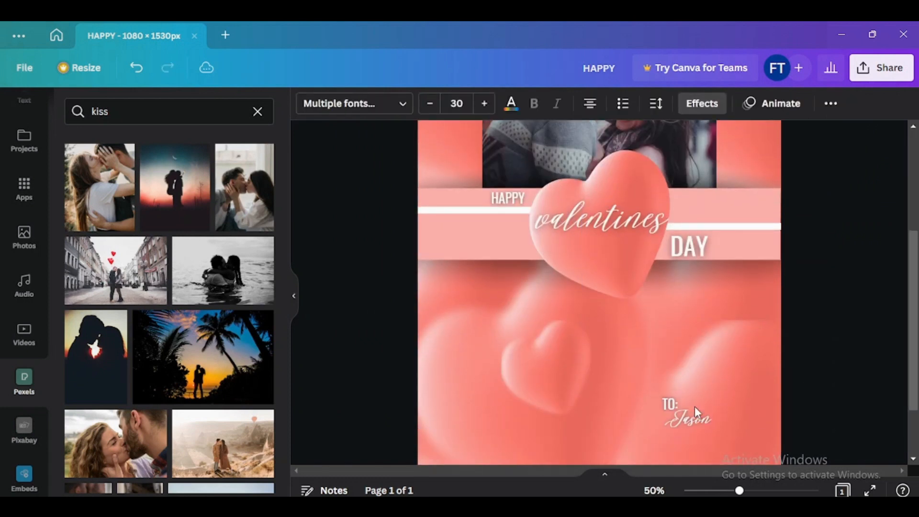
scroll(695, 407, "down", 3)
left_click(795, 369)
left_click(638, 378)
left_click(634, 374)
left_click(646, 382, "shift")
Step: Duplicate the poster's upper-right heart onto the couple photo's upper-left corner, around the date badge
left_click(547, 184)
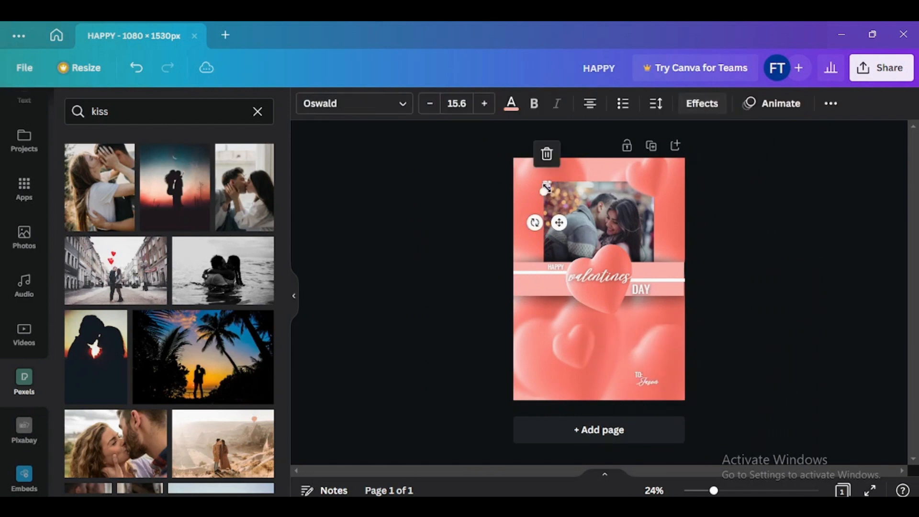
left_click(714, 229)
left_click(647, 173)
left_click_drag(648, 174, 545, 181, "alt")
left_click(758, 200)
Step: Reposition the large background heart at the poster's upper-left edge, further up and outward
left_click(520, 228)
left_click_drag(521, 228, 497, 210)
left_click(777, 246)
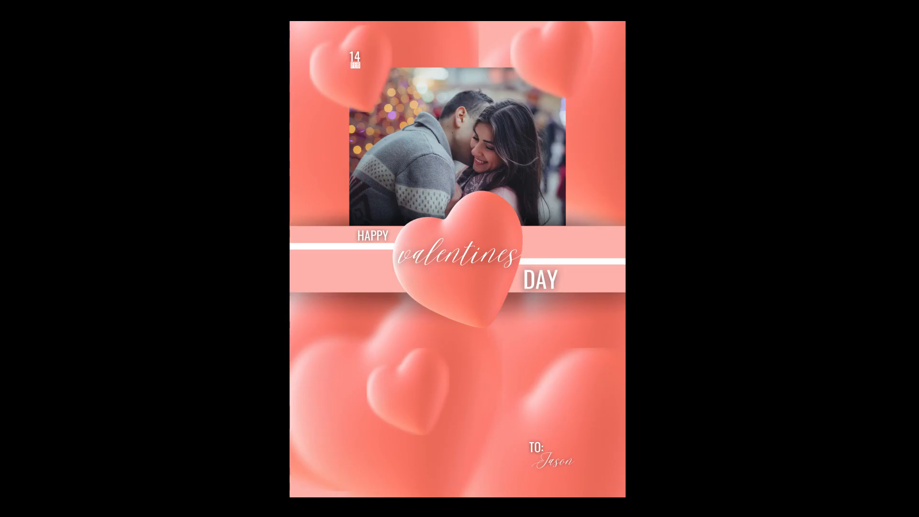